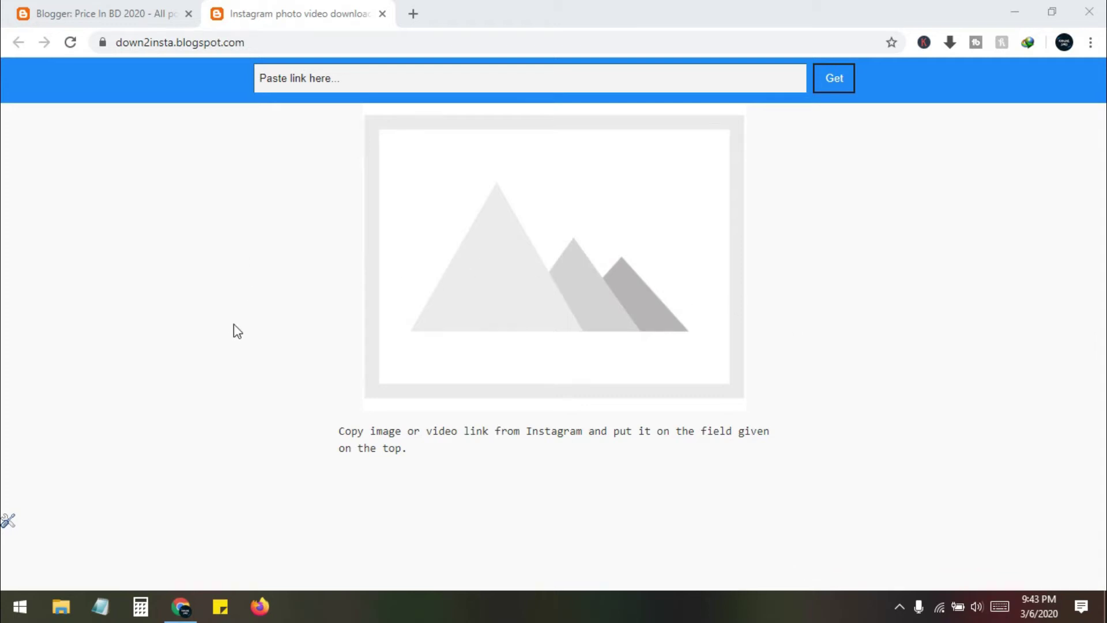
Leave the finished downloader page and bring up the Price In BD 2020 Blogger posts list.
{"action": "left_click_drag", "start_coordinate": [121, 42], "coordinate": [215, 44]}
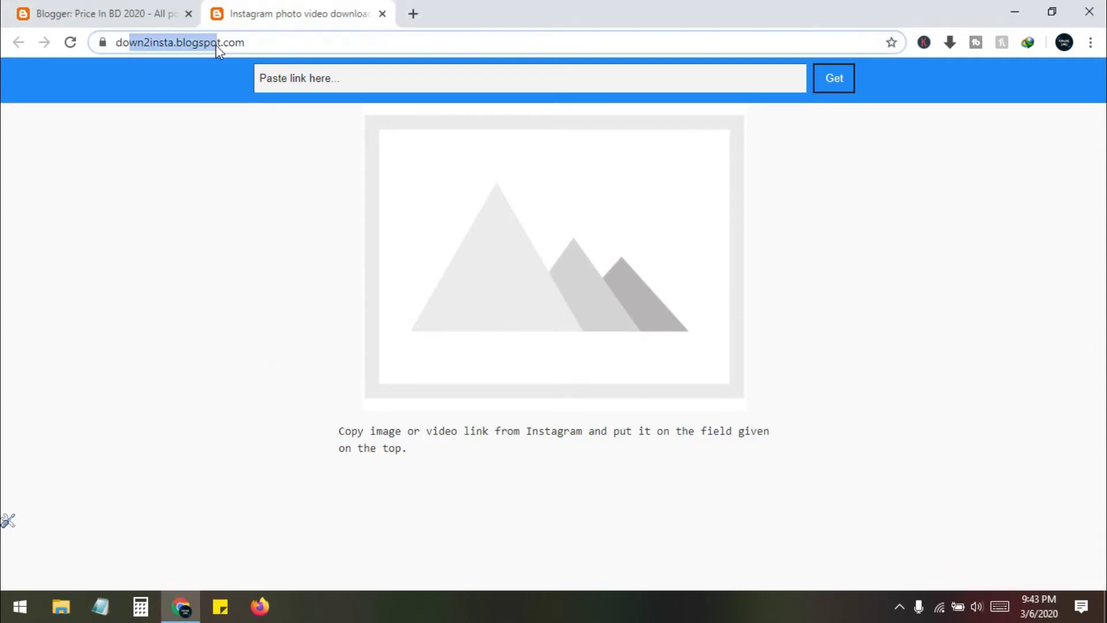
{"action": "left_click", "coordinate": [235, 198]}
{"action": "left_click", "coordinate": [351, 82]}
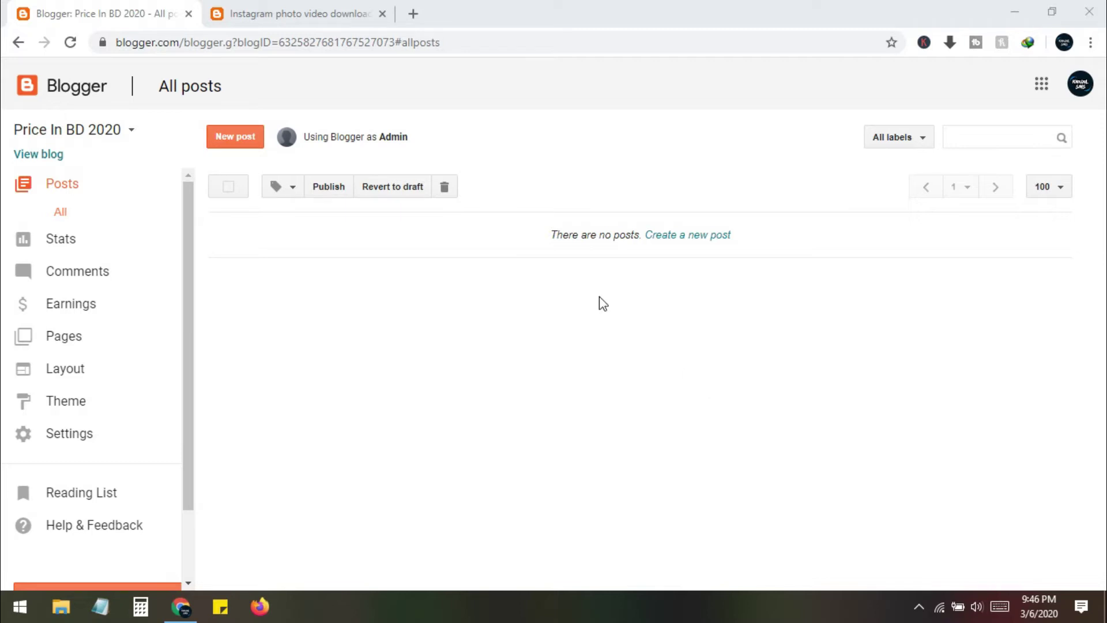
Open the 'Price In BD 2020' blog dropdown to show Your blogs and 'New blog...'.
{"action": "double_click", "coordinate": [180, 42]}
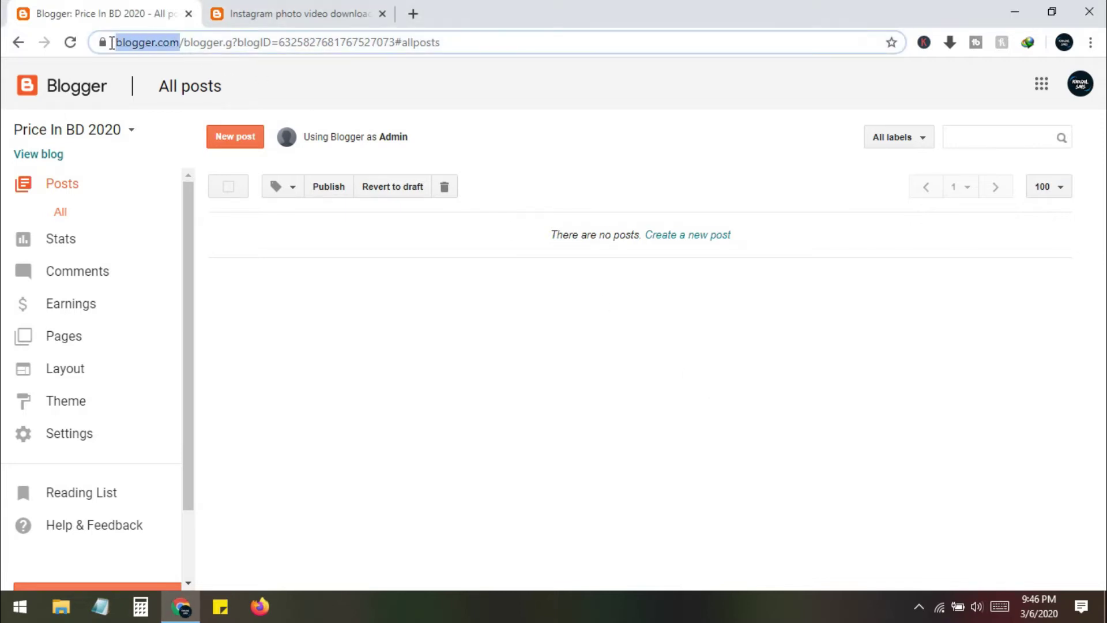
{"action": "left_click", "coordinate": [359, 331]}
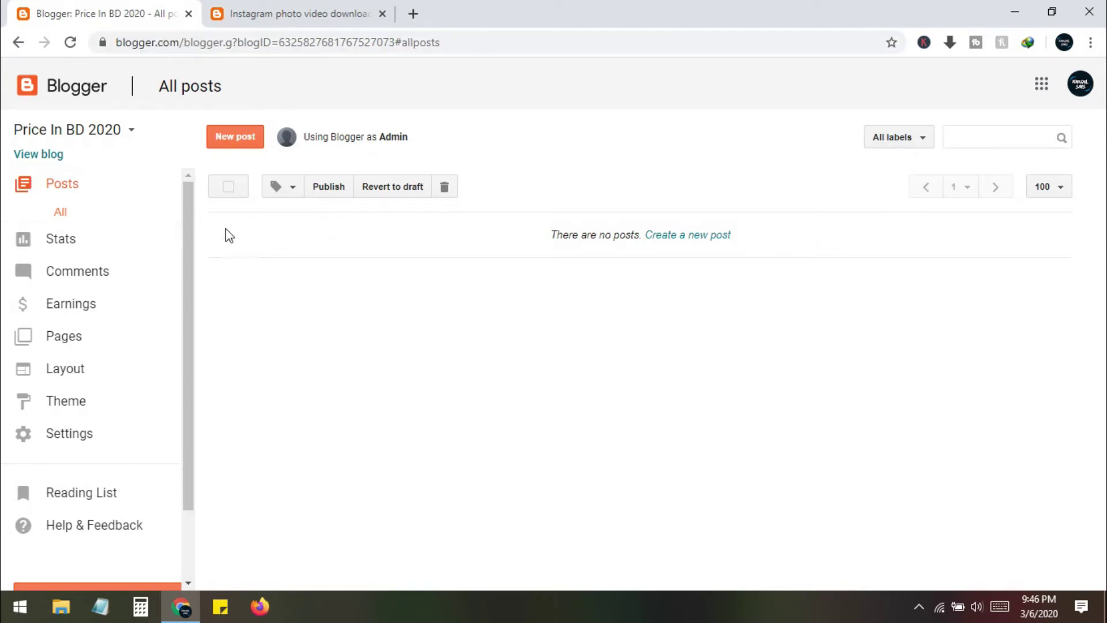
{"action": "left_click", "coordinate": [127, 134]}
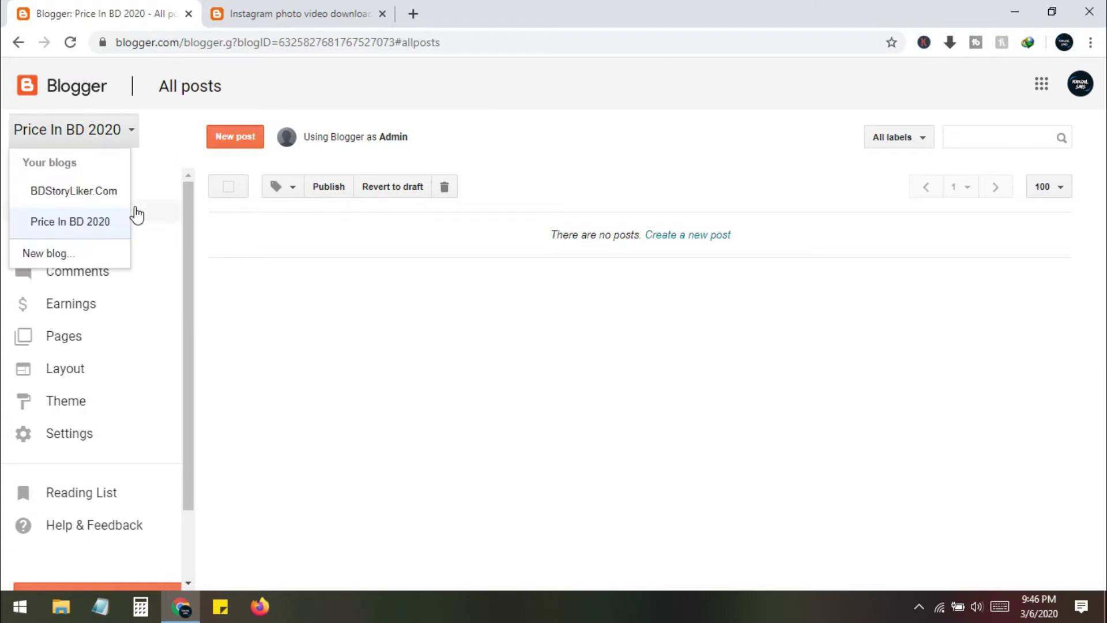
Start a new blog and enter the title InstaDownload.
{"action": "left_click", "coordinate": [74, 263]}
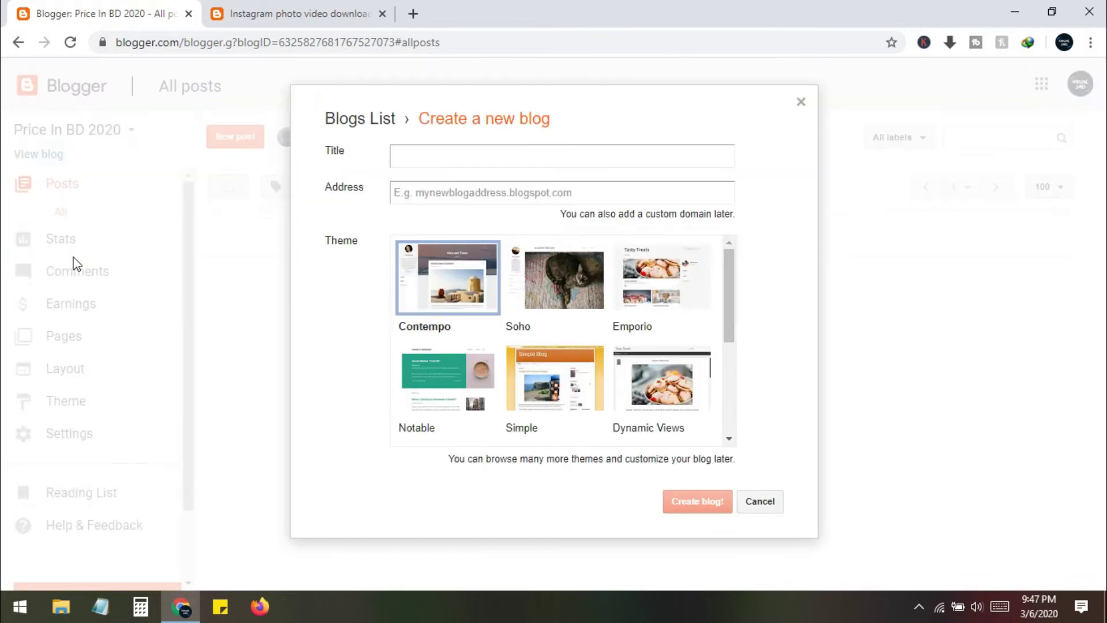
{"action": "left_click", "coordinate": [452, 194]}
{"action": "left_click", "coordinate": [725, 227]}
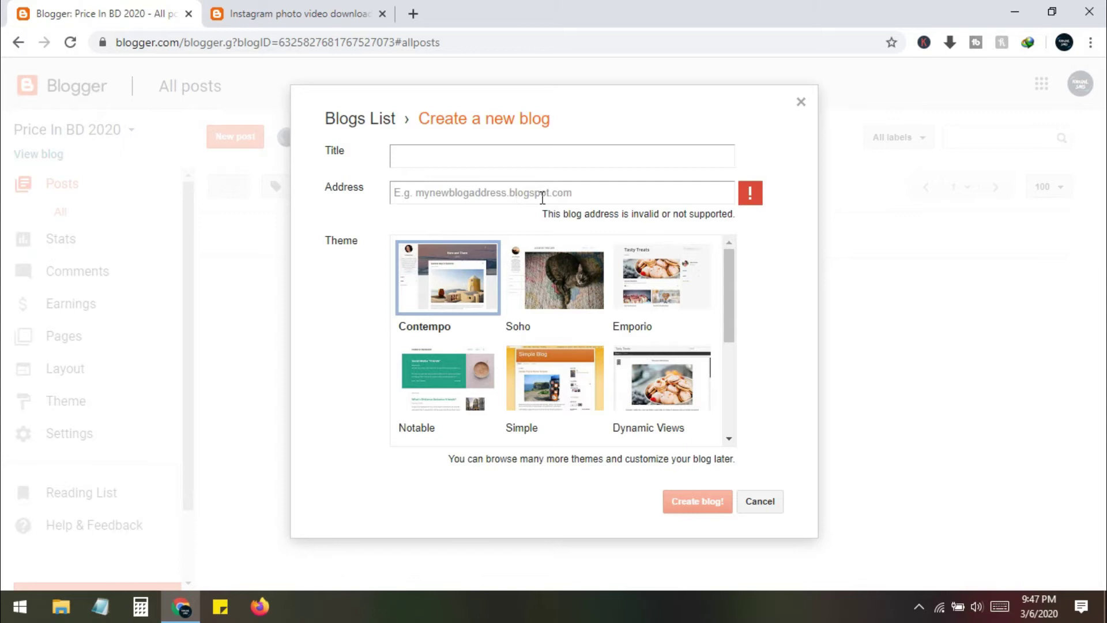
{"action": "left_click", "coordinate": [428, 153]}
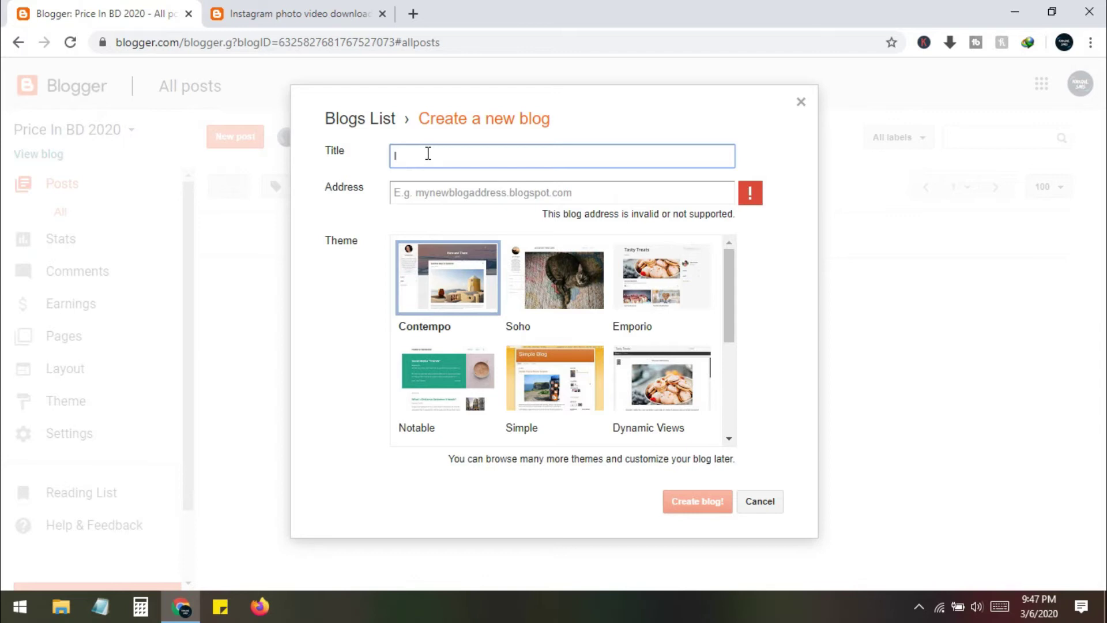
{"action": "type", "text": "nsta"}
{"action": "type", "text": "Down"}
{"action": "type", "text": "load"}
{"action": "left_click", "coordinate": [453, 188]}
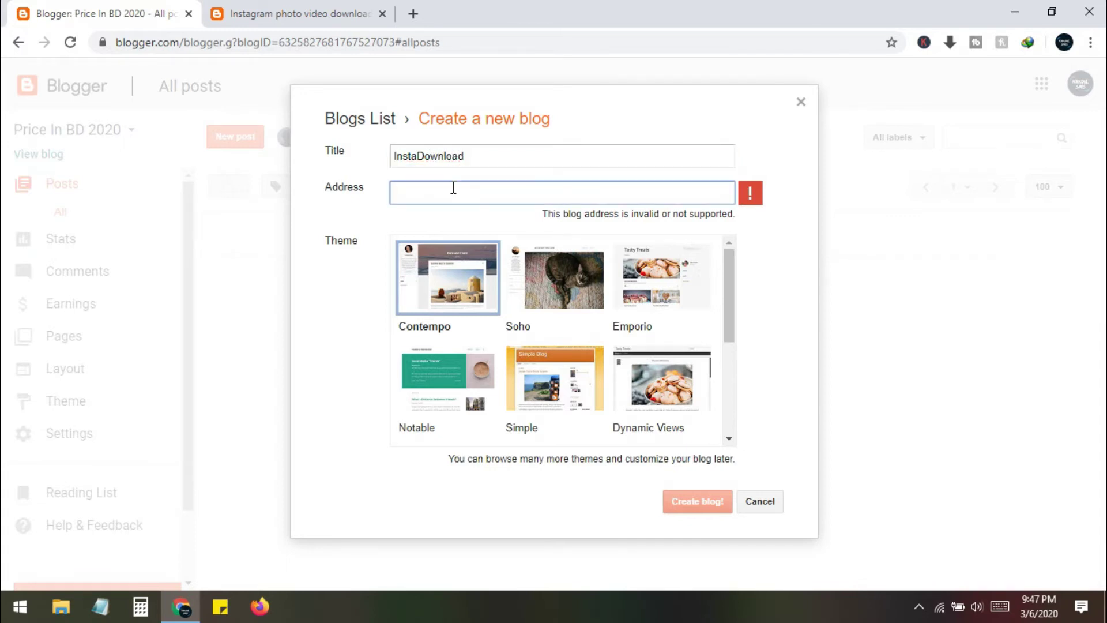
{"action": "type", "text": "inst"}
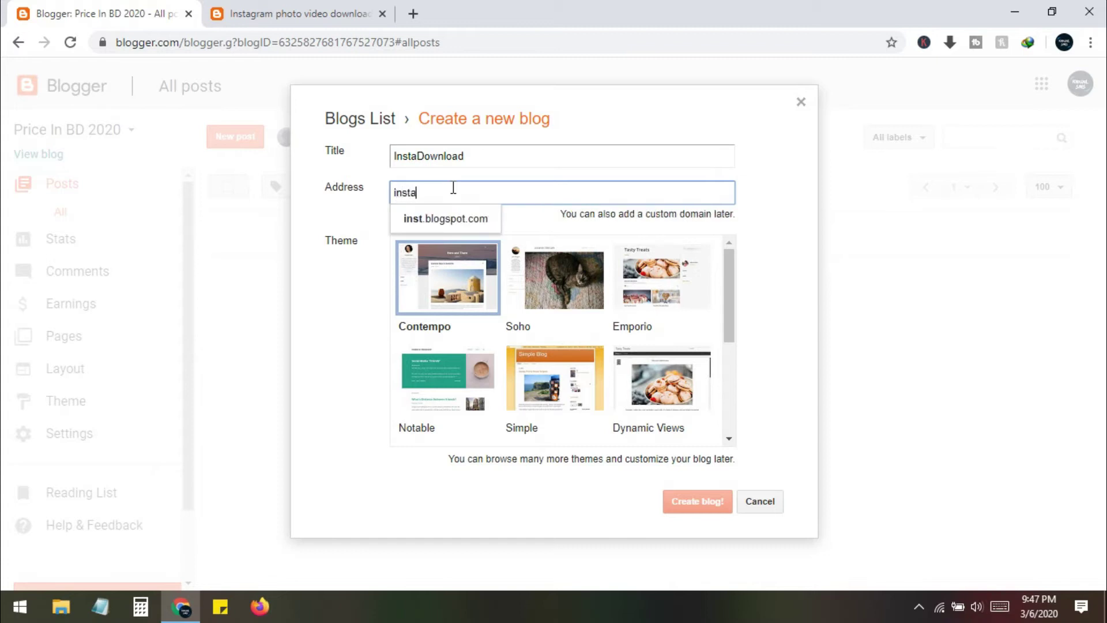
{"action": "type", "text": "adow"}
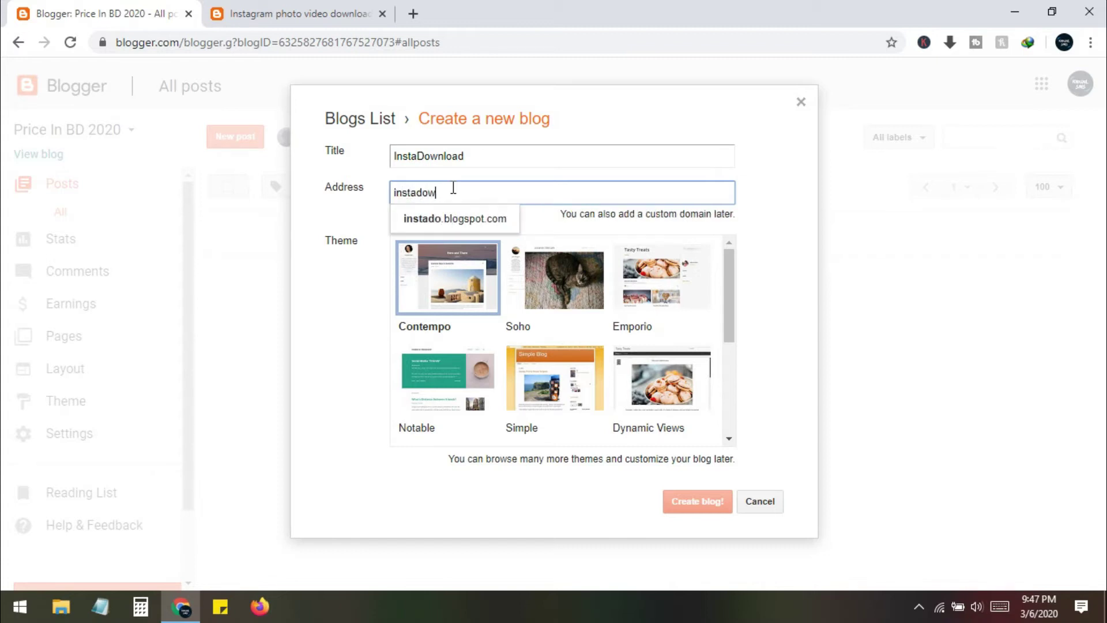
{"action": "type", "text": "n"}
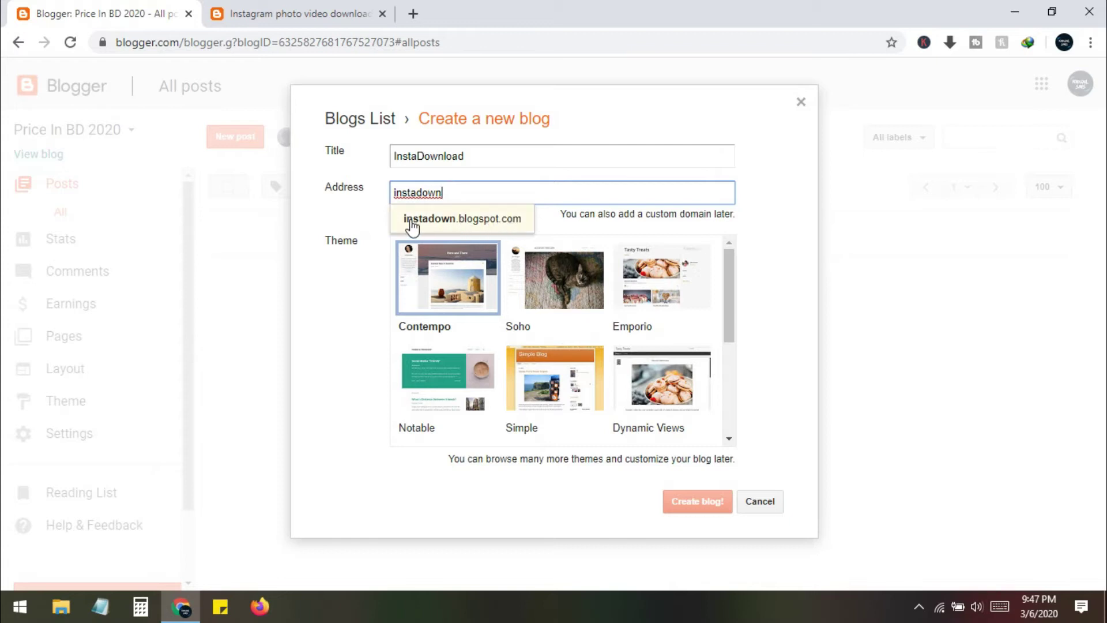
Set the blog address to instadown24.blogspot.com and create the blog.
{"action": "left_click", "coordinate": [471, 227]}
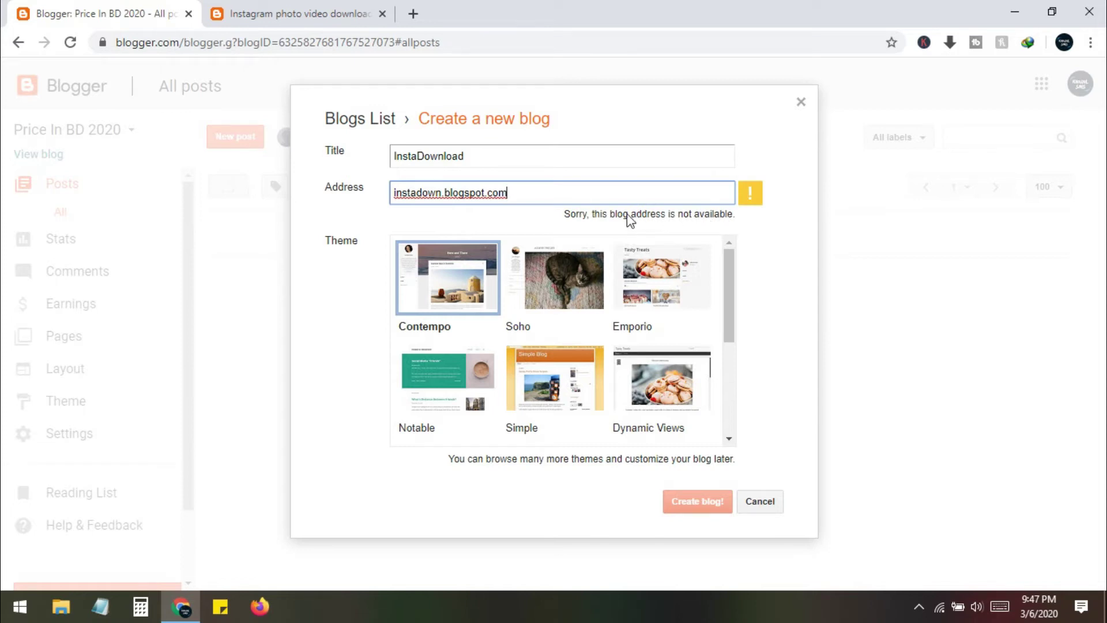
{"action": "left_click", "coordinate": [440, 194]}
{"action": "type", "text": "2"}
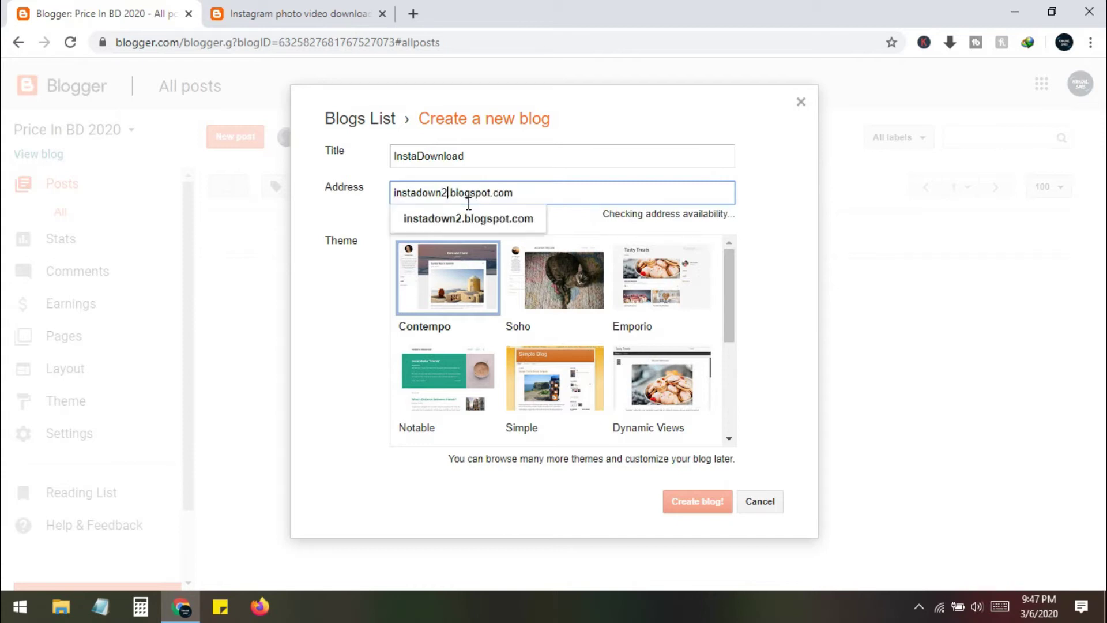
{"action": "type", "text": "4"}
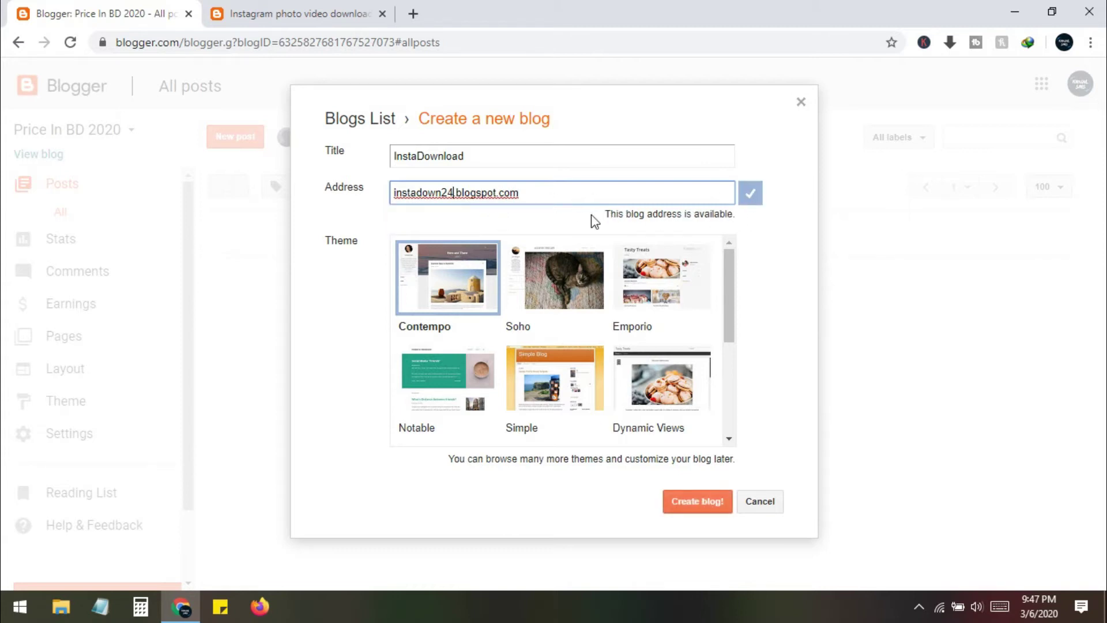
{"action": "scroll", "coordinate": [605, 286], "scroll_direction": "down", "scroll_amount": 3}
{"action": "scroll", "coordinate": [574, 363], "scroll_direction": "up", "scroll_amount": 3}
{"action": "left_click", "coordinate": [706, 511]}
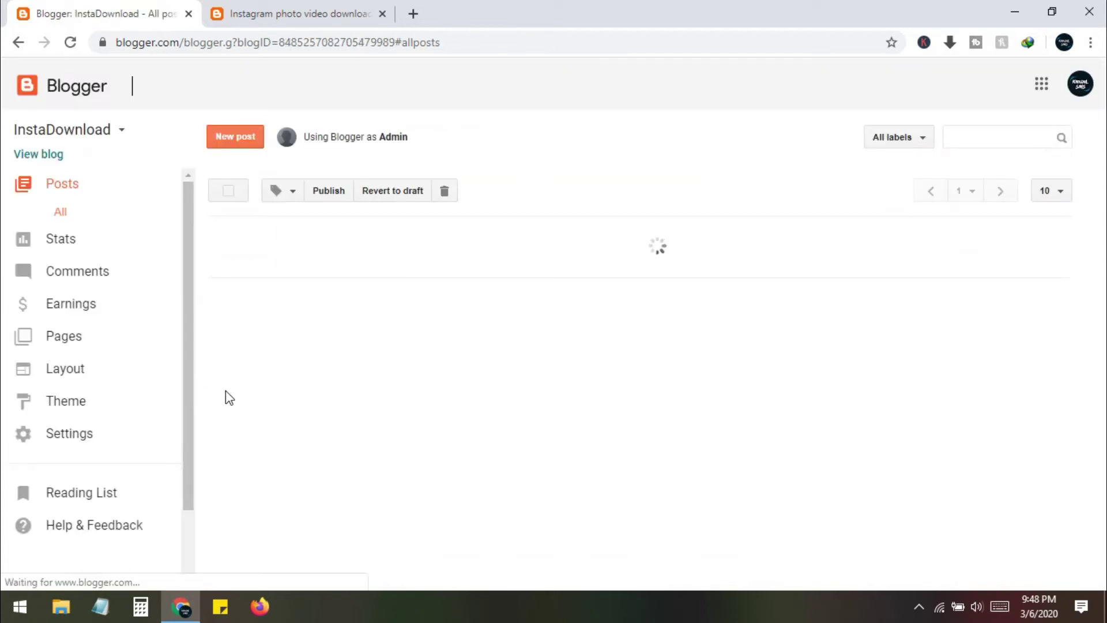
Preview the empty InstaDownload blog, close the old Instagram downloader tab, and minimize Chrome.
{"action": "left_click", "coordinate": [47, 161]}
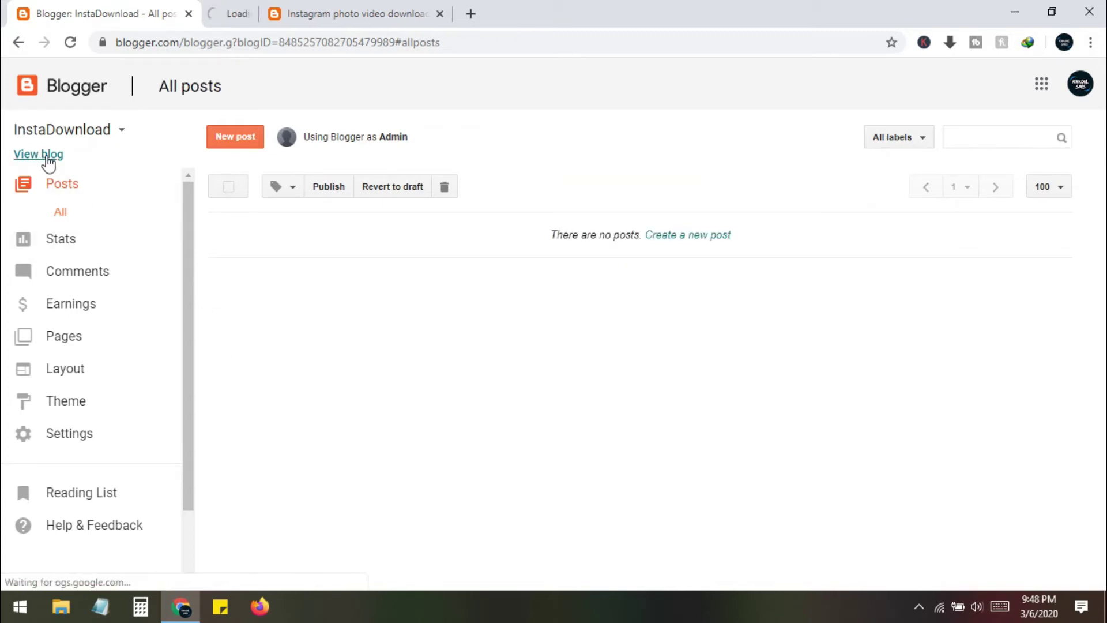
{"action": "left_click", "coordinate": [317, 14]}
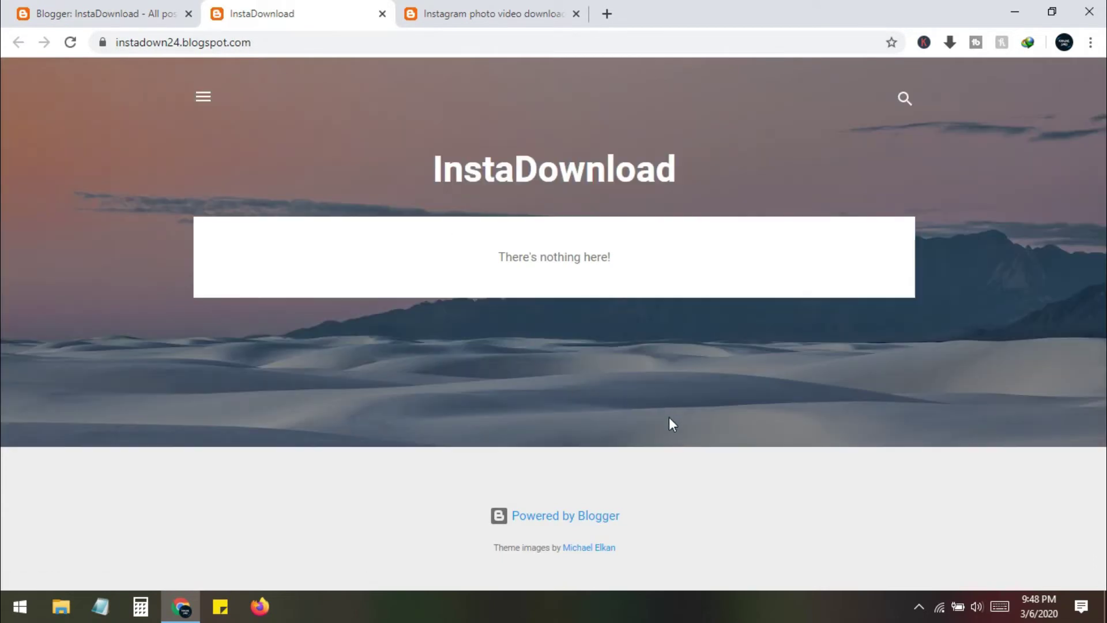
{"action": "middle_click", "coordinate": [501, 10]}
{"action": "left_click", "coordinate": [124, 13]}
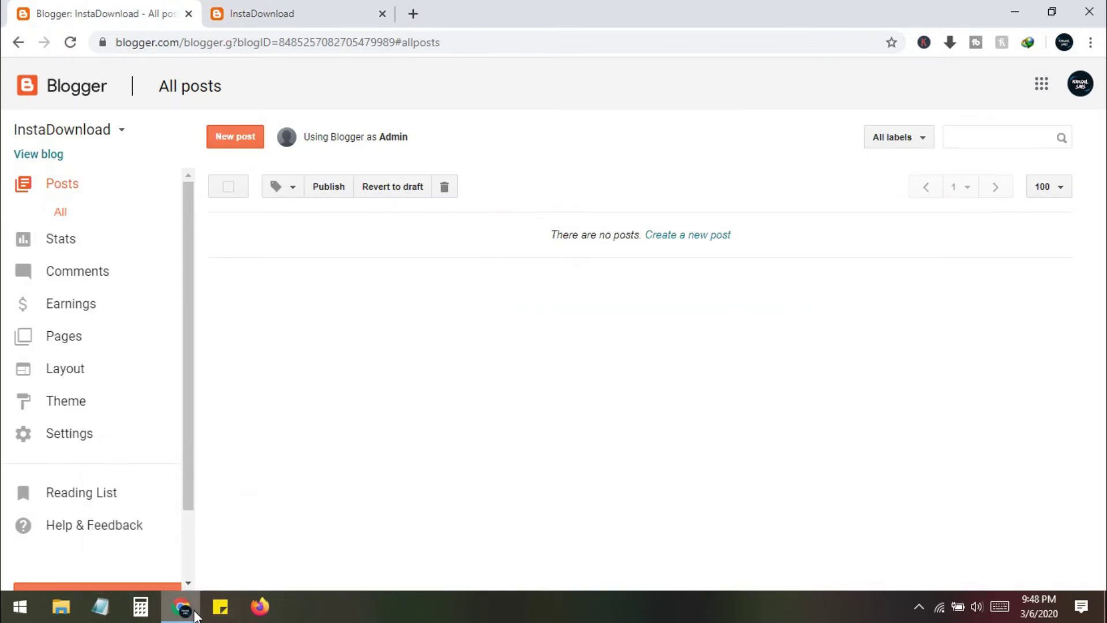
{"action": "left_click", "coordinate": [181, 605]}
Open instagram_downloader.xml in Notepad from the Instagram Downloader folder and select all its code.
{"action": "double_click", "coordinate": [38, 395]}
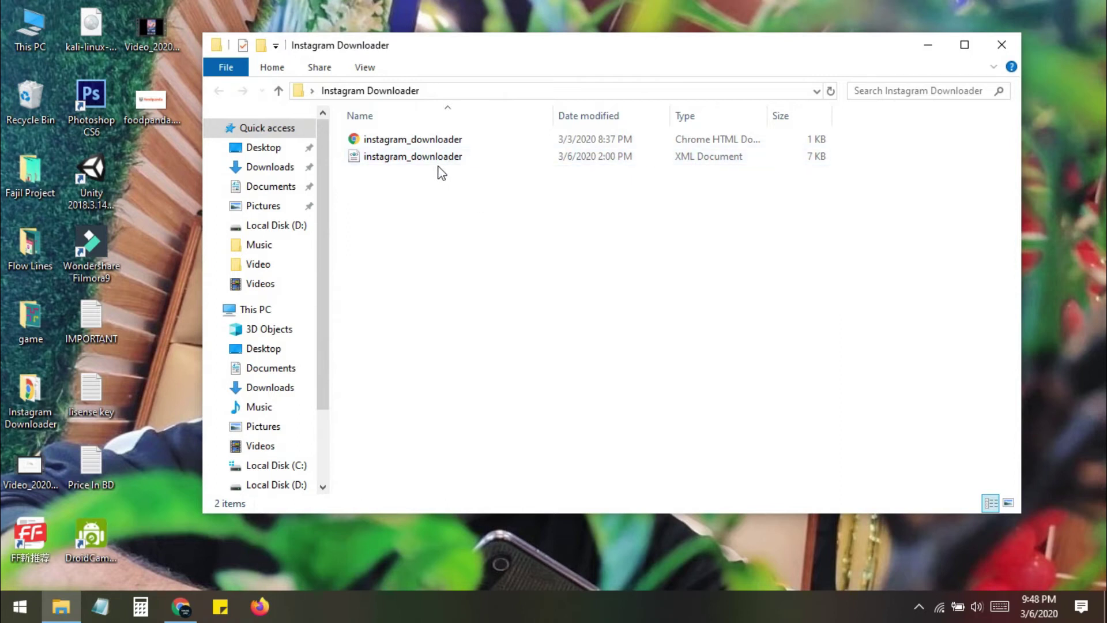
{"action": "left_click", "coordinate": [394, 157]}
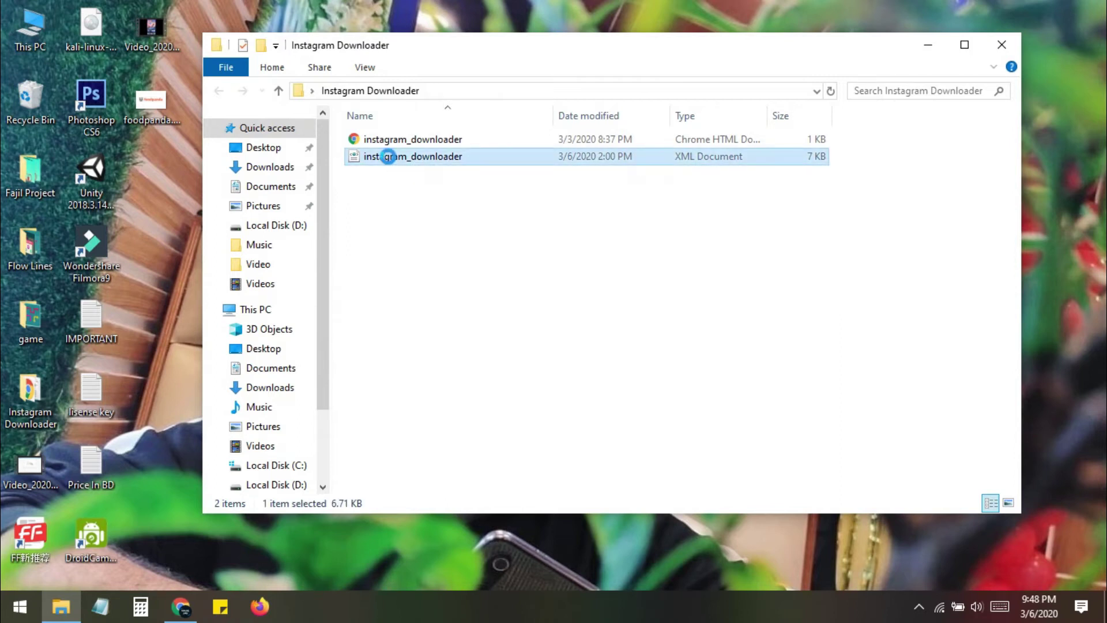
{"action": "right_click", "coordinate": [390, 143]}
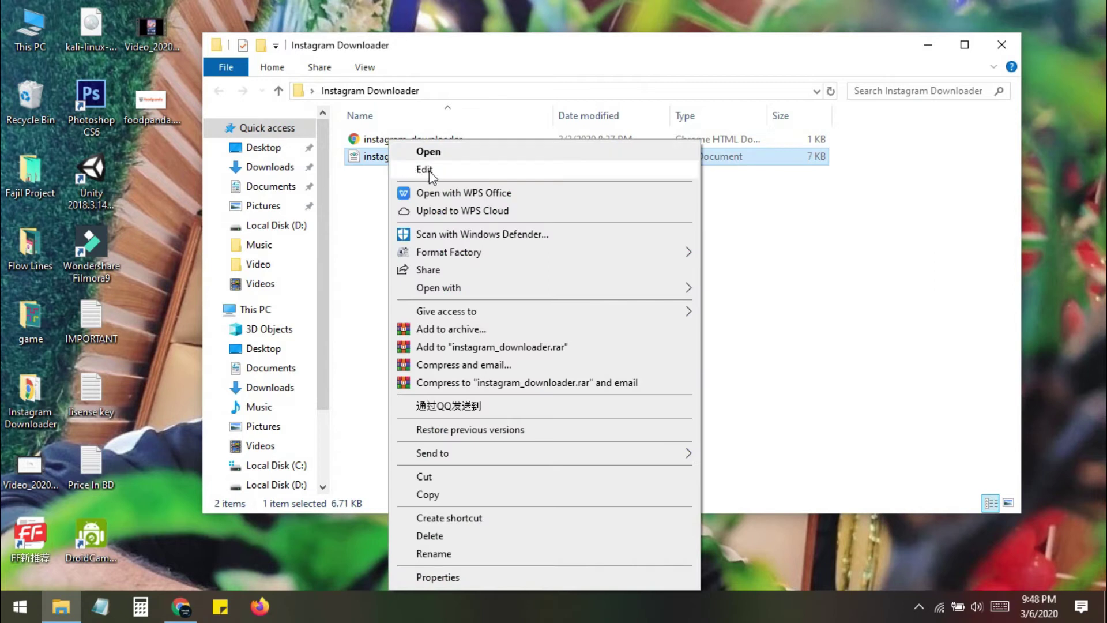
{"action": "mouse_move", "coordinate": [519, 287]}
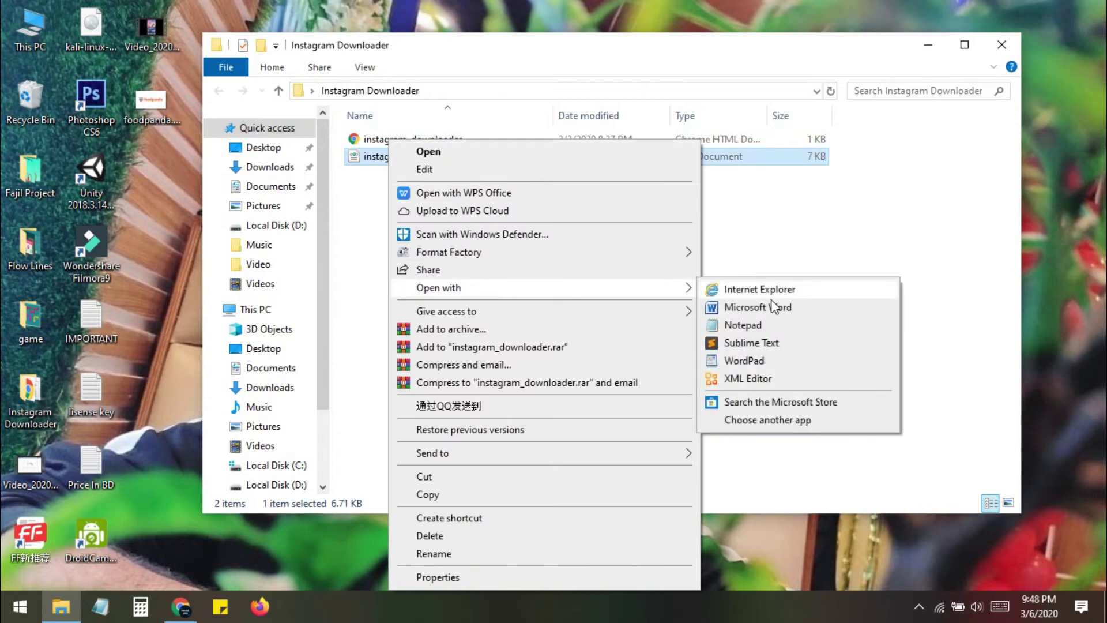
{"action": "left_click", "coordinate": [766, 324]}
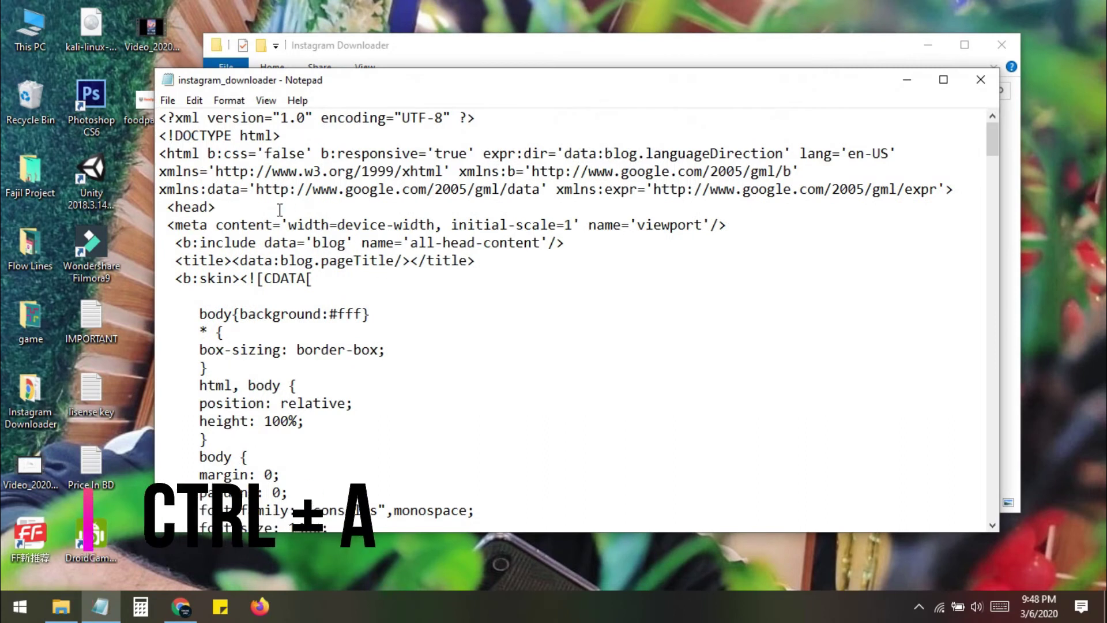
{"action": "key", "text": "ctrl+a"}
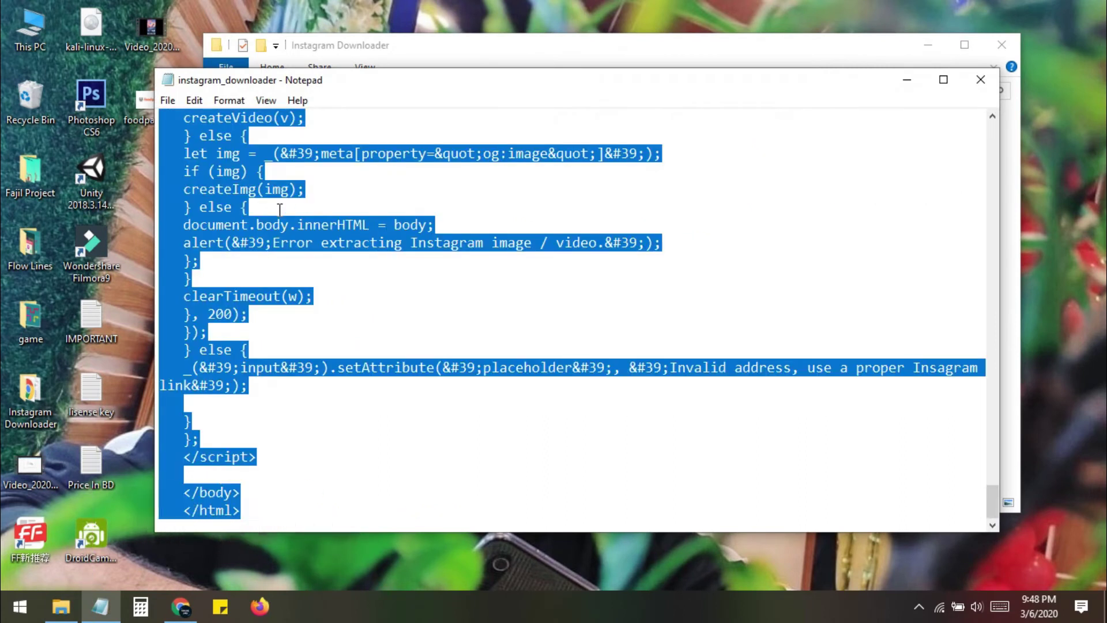
{"action": "left_click", "coordinate": [181, 606]}
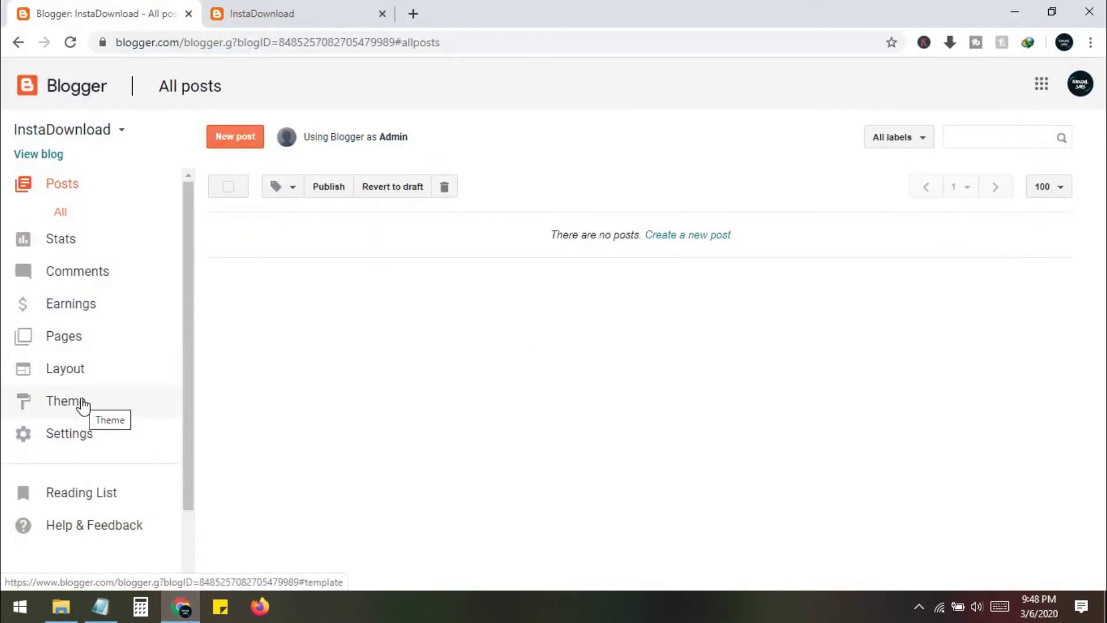
Replace the InstaDownload theme HTML with the Instagram downloader code, save, and view the blog.
{"action": "left_click", "coordinate": [82, 406]}
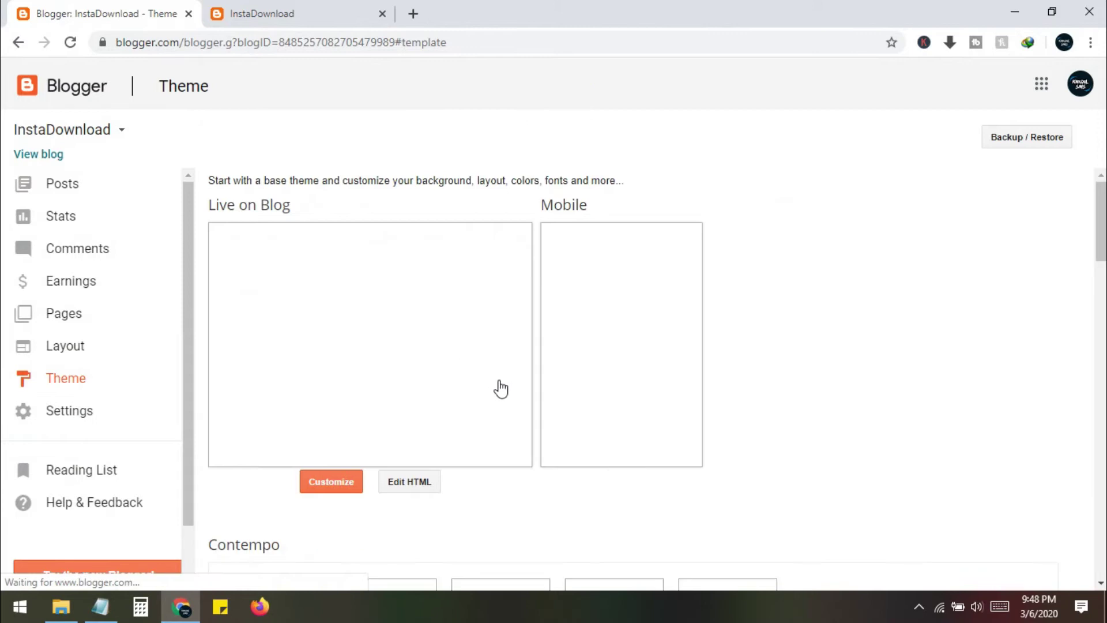
{"action": "left_click", "coordinate": [415, 490]}
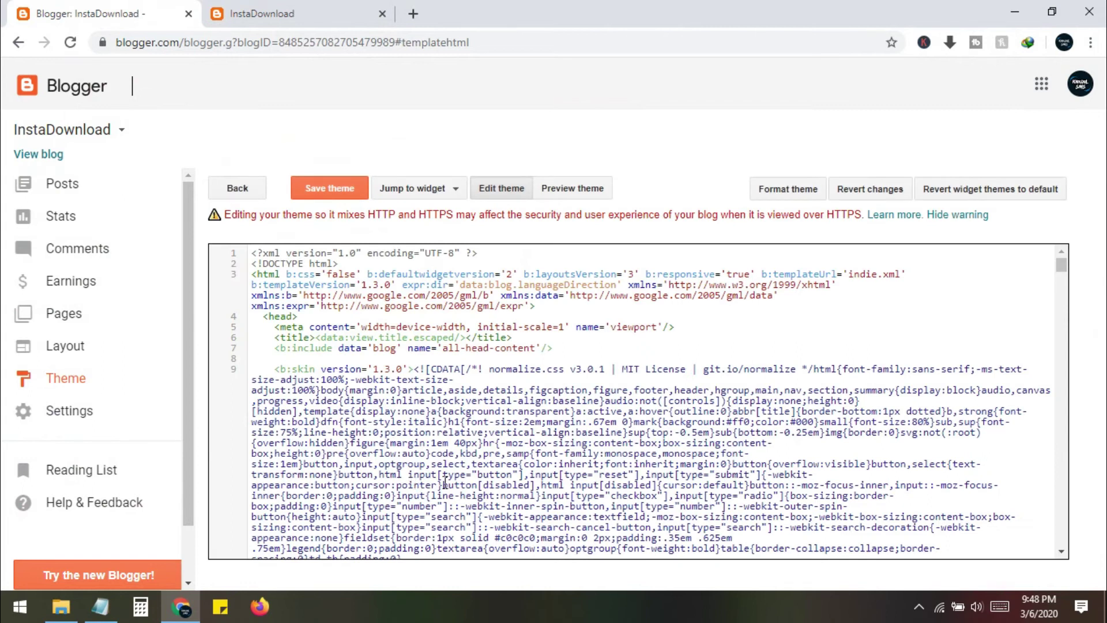
{"action": "scroll", "coordinate": [443, 484], "scroll_direction": "down", "scroll_amount": 3}
{"action": "scroll", "coordinate": [444, 484], "scroll_direction": "up", "scroll_amount": 3}
{"action": "key", "text": "ctrl+a"}
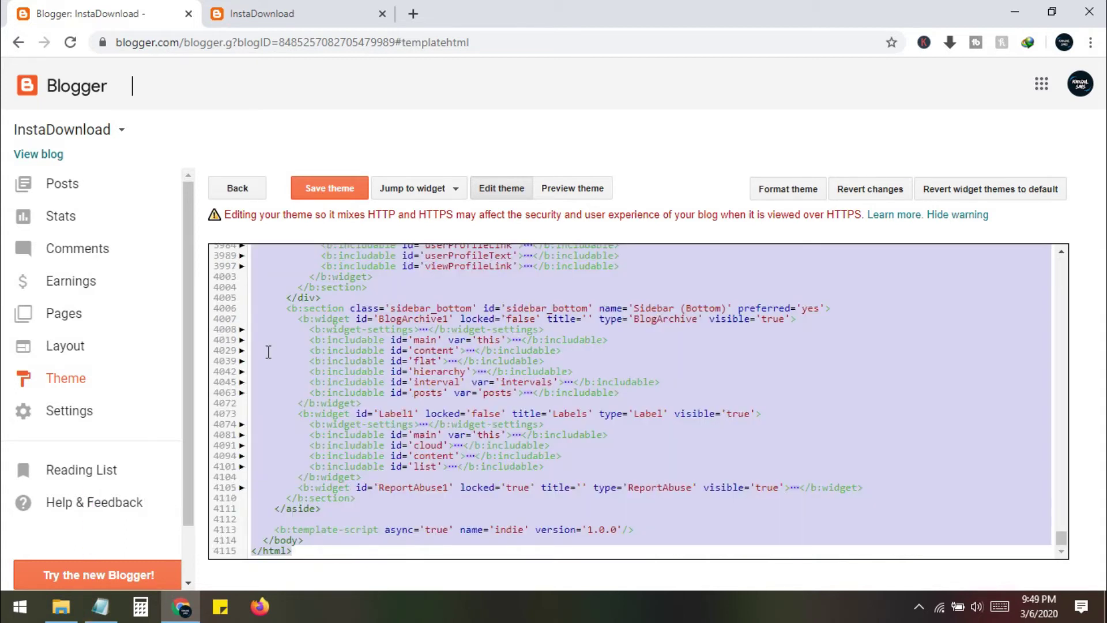
{"action": "key", "text": "Delete"}
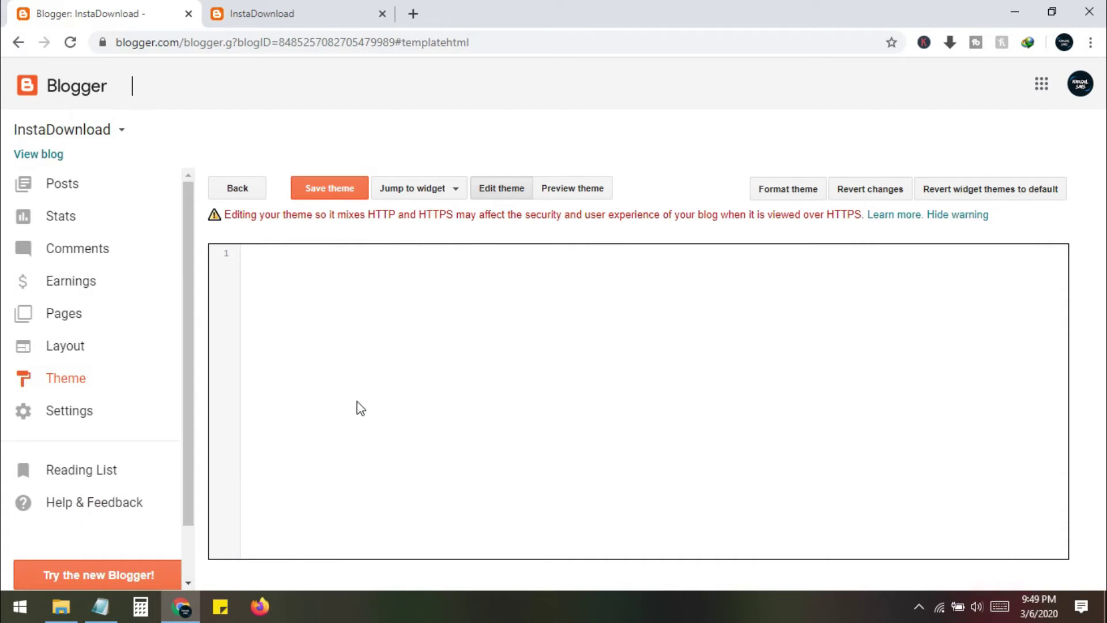
{"action": "key", "text": "ctrl+v"}
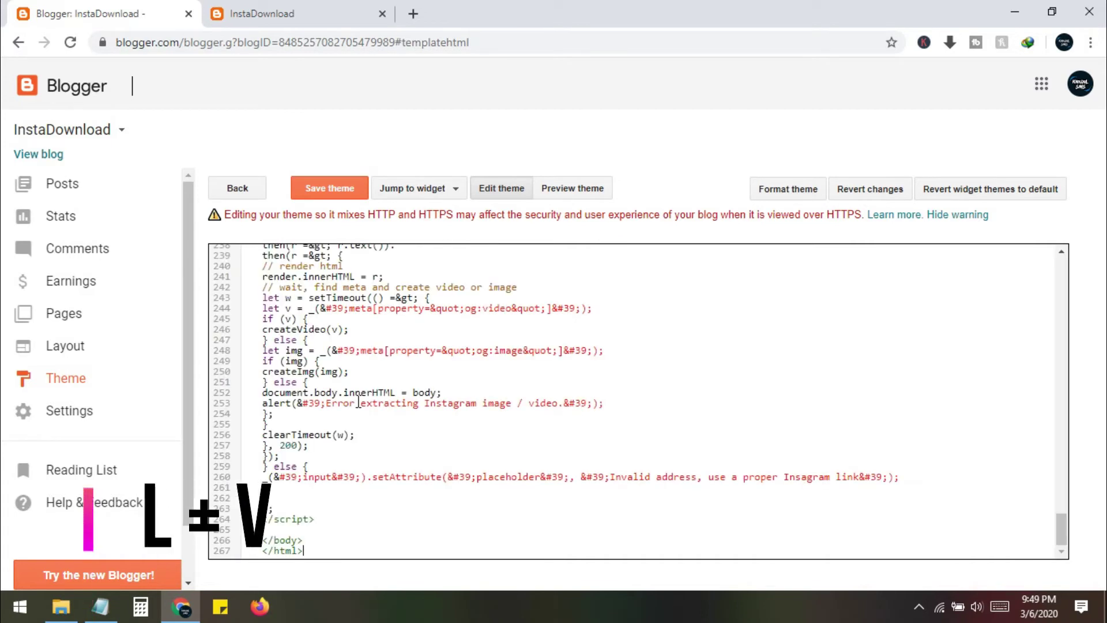
{"action": "scroll", "coordinate": [359, 400], "scroll_direction": "up", "scroll_amount": 5}
{"action": "scroll", "coordinate": [358, 400], "scroll_direction": "up", "scroll_amount": 4}
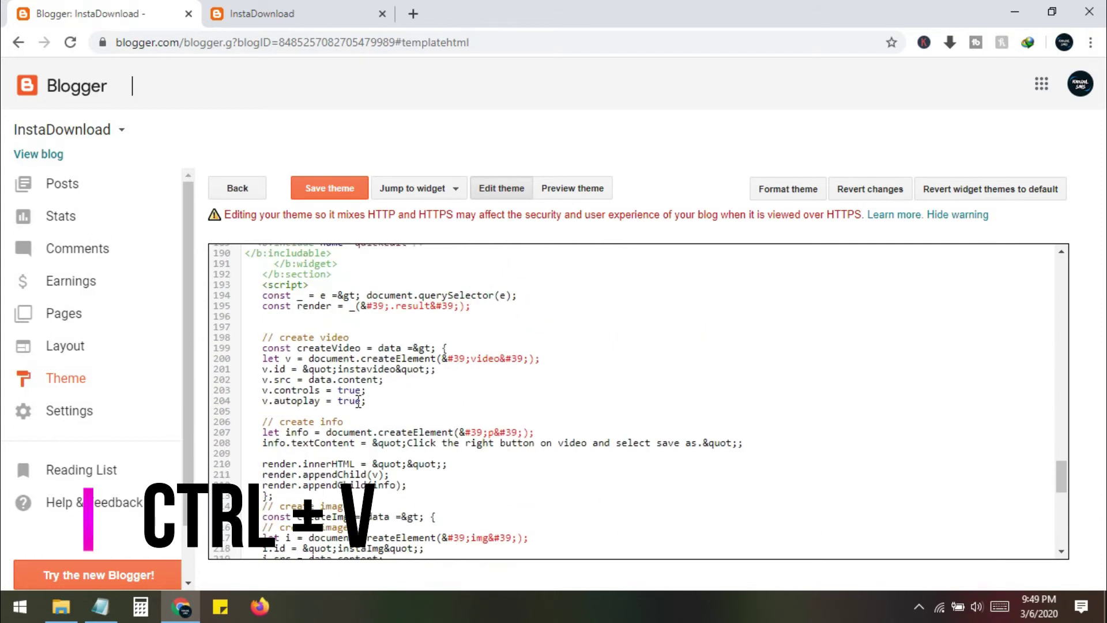
{"action": "scroll", "coordinate": [358, 401], "scroll_direction": "up", "scroll_amount": 4}
{"action": "scroll", "coordinate": [358, 400], "scroll_direction": "up", "scroll_amount": 4}
{"action": "scroll", "coordinate": [358, 400], "scroll_direction": "up", "scroll_amount": 3}
{"action": "scroll", "coordinate": [358, 401], "scroll_direction": "up", "scroll_amount": 5}
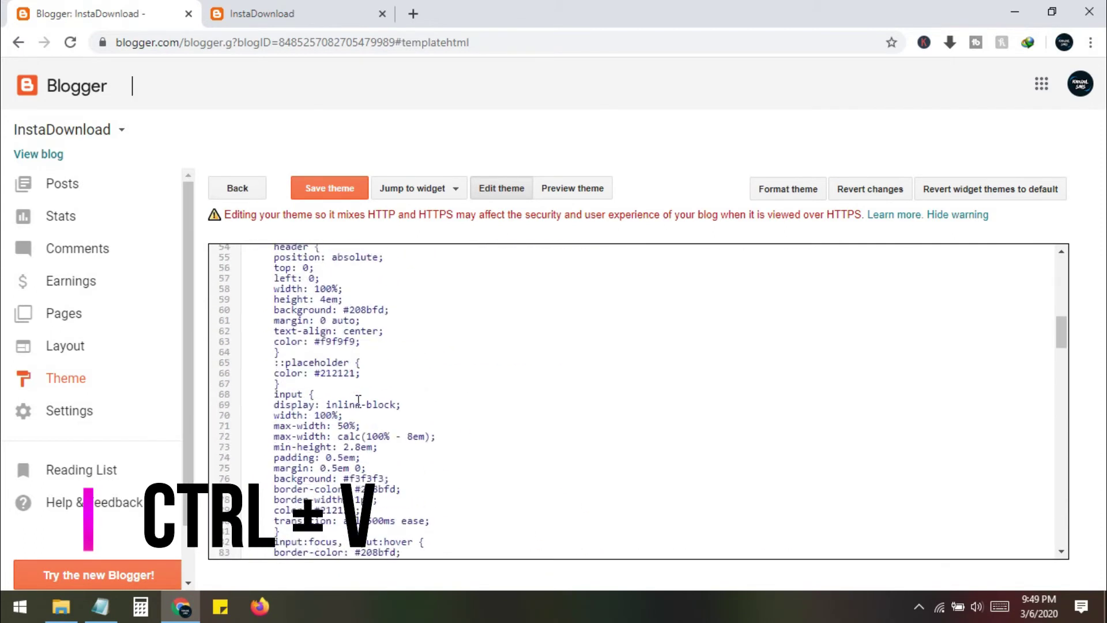
{"action": "scroll", "coordinate": [359, 400], "scroll_direction": "up", "scroll_amount": 6}
{"action": "scroll", "coordinate": [358, 400], "scroll_direction": "up", "scroll_amount": 2}
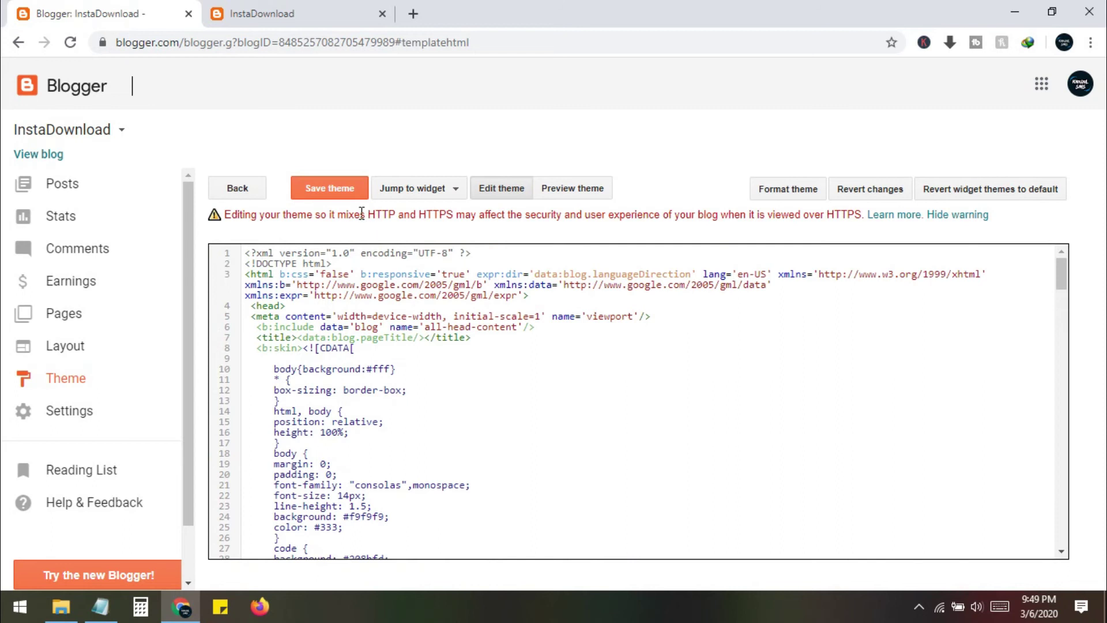
{"action": "left_click", "coordinate": [337, 196]}
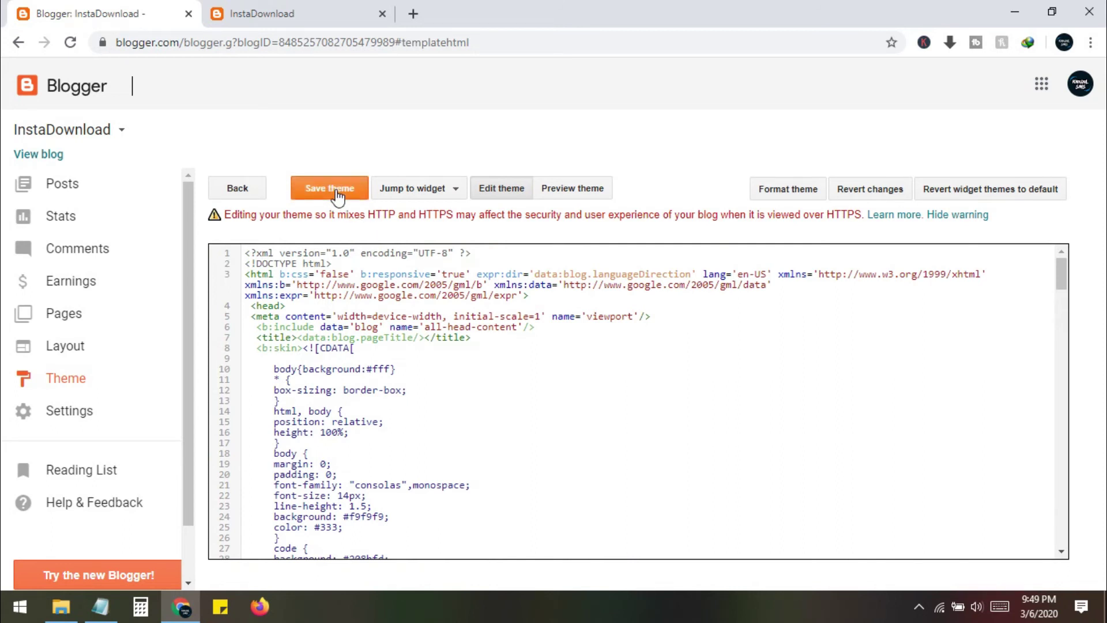
{"action": "left_click", "coordinate": [18, 157]}
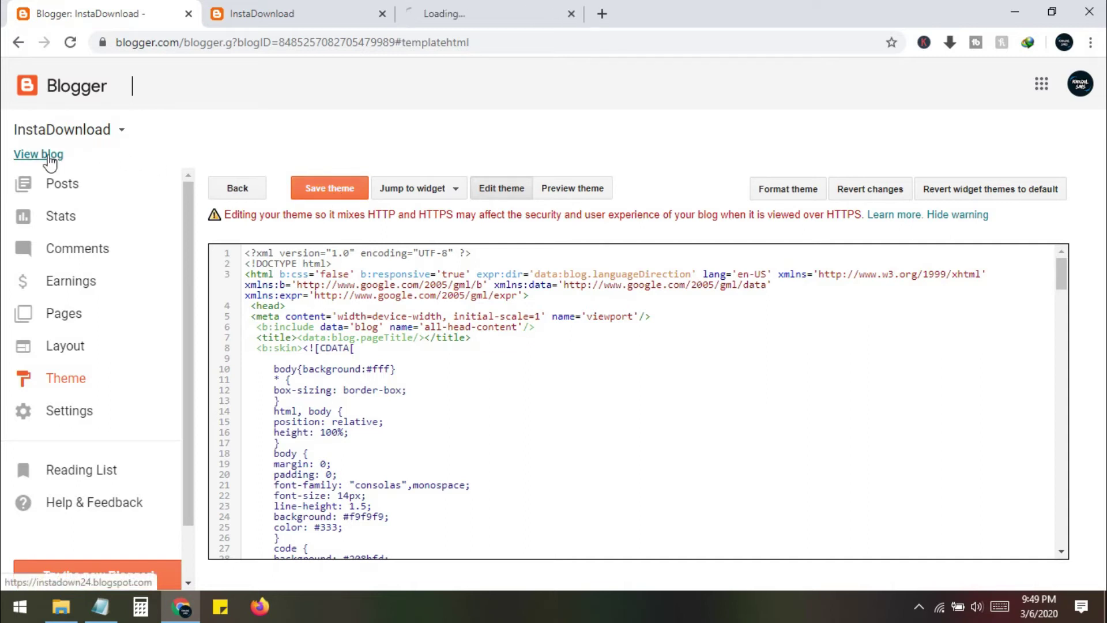
Check the live blog's paste-link box and Get button, close that tab, and open Layout.
{"action": "left_click", "coordinate": [529, 11]}
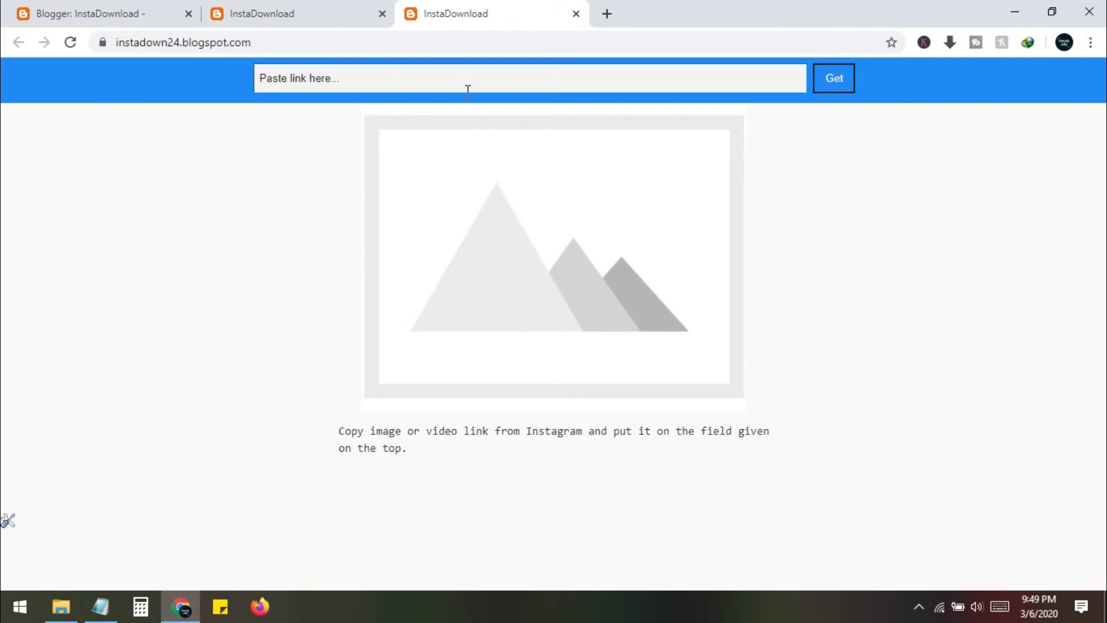
{"action": "middle_click", "coordinate": [545, 11]}
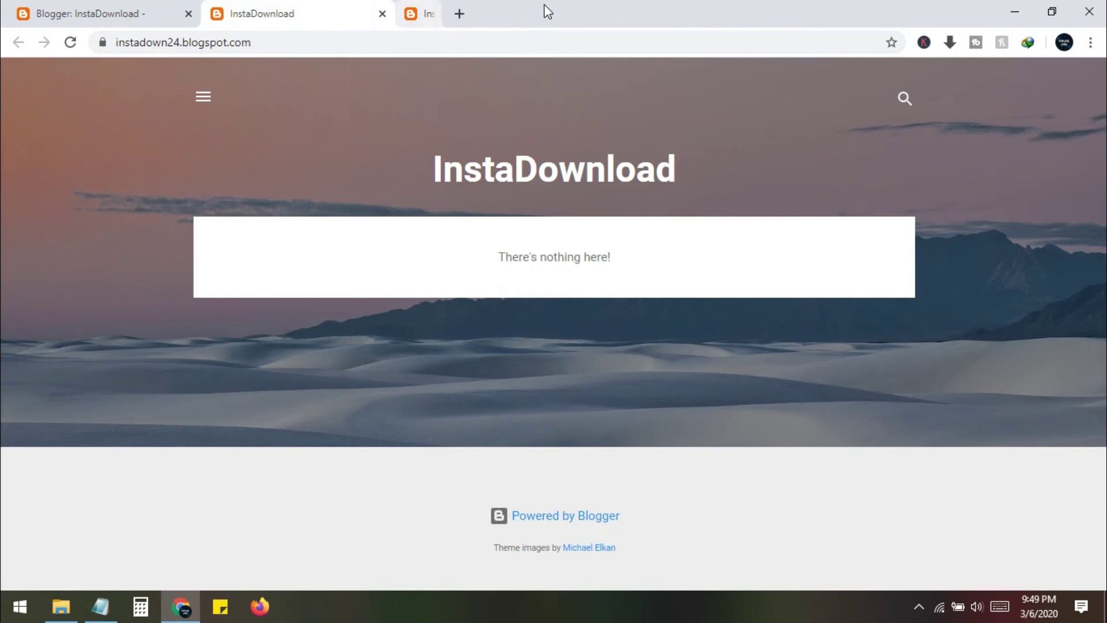
{"action": "left_click", "coordinate": [87, 13]}
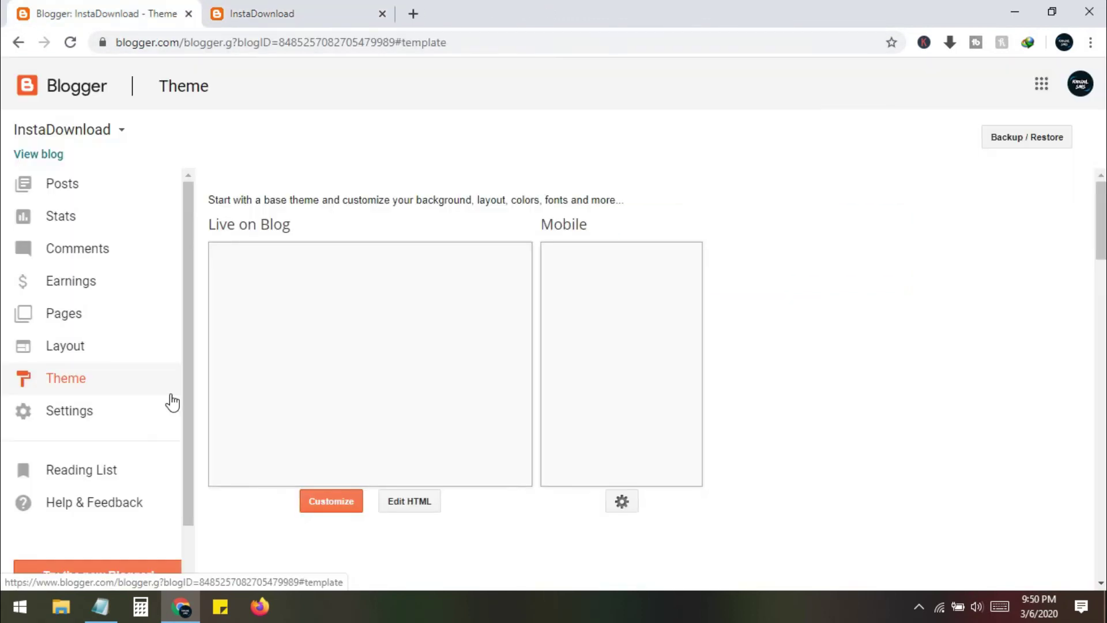
{"action": "left_click", "coordinate": [69, 358]}
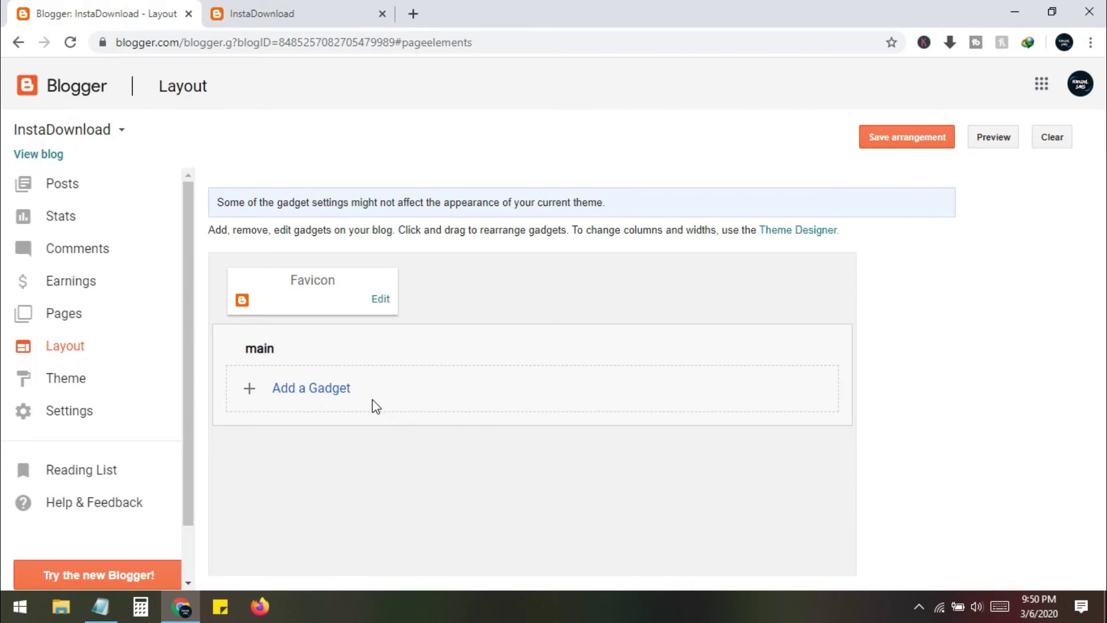
Add an HTML/JavaScript gadget to the main section and focus its Content box.
{"action": "left_click", "coordinate": [334, 392]}
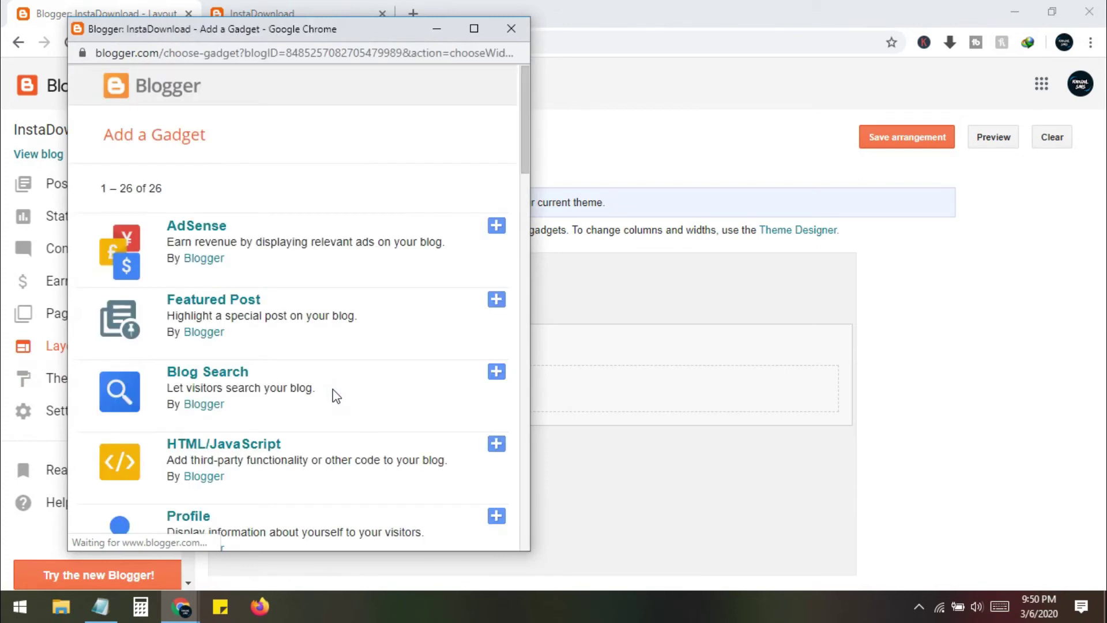
{"action": "scroll", "coordinate": [333, 395], "scroll_direction": "down", "scroll_amount": 3}
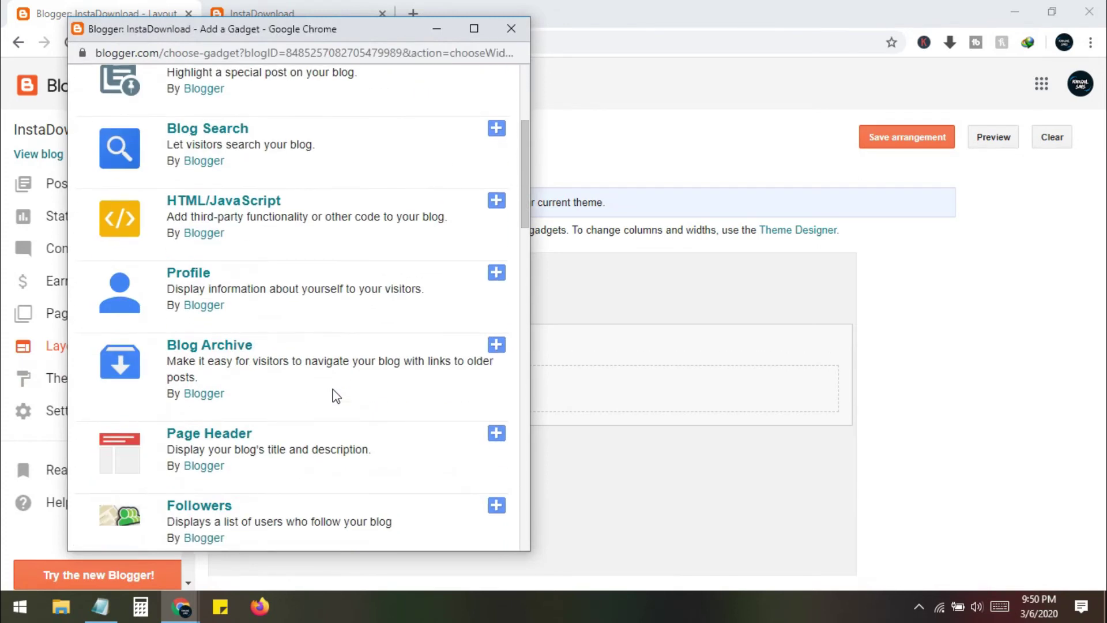
{"action": "left_click", "coordinate": [262, 206]}
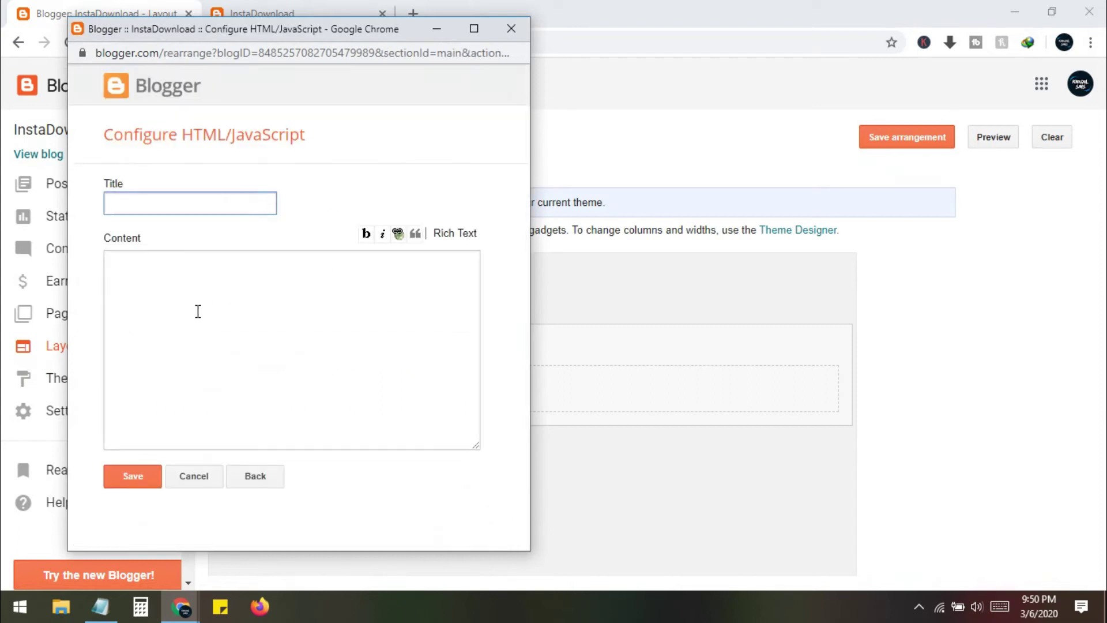
{"action": "left_click", "coordinate": [185, 299]}
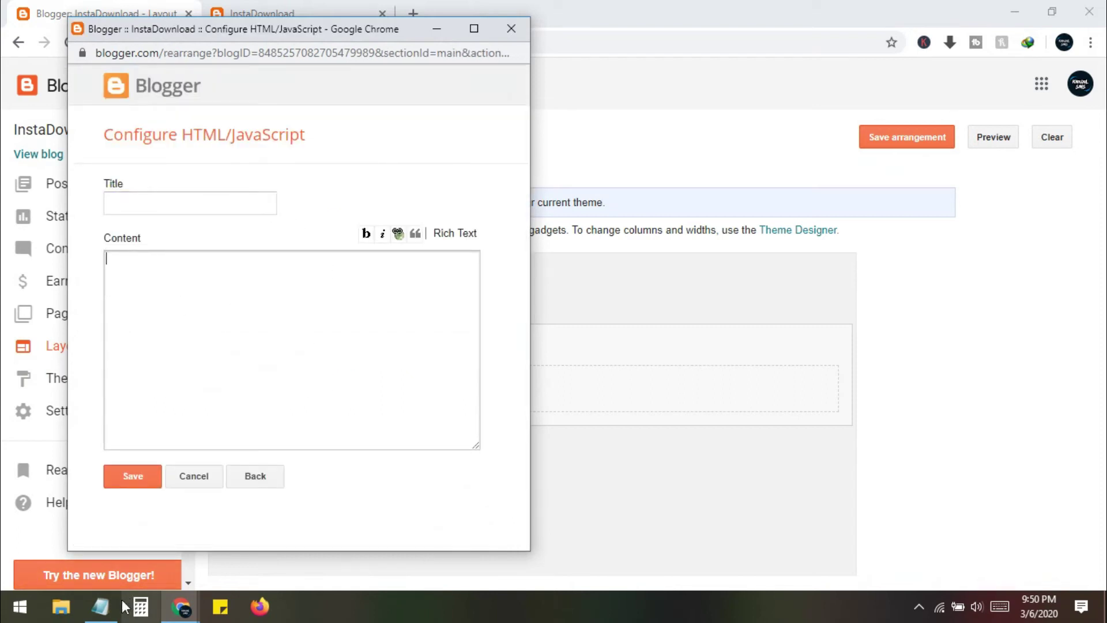
{"action": "mouse_move", "coordinate": [181, 607]}
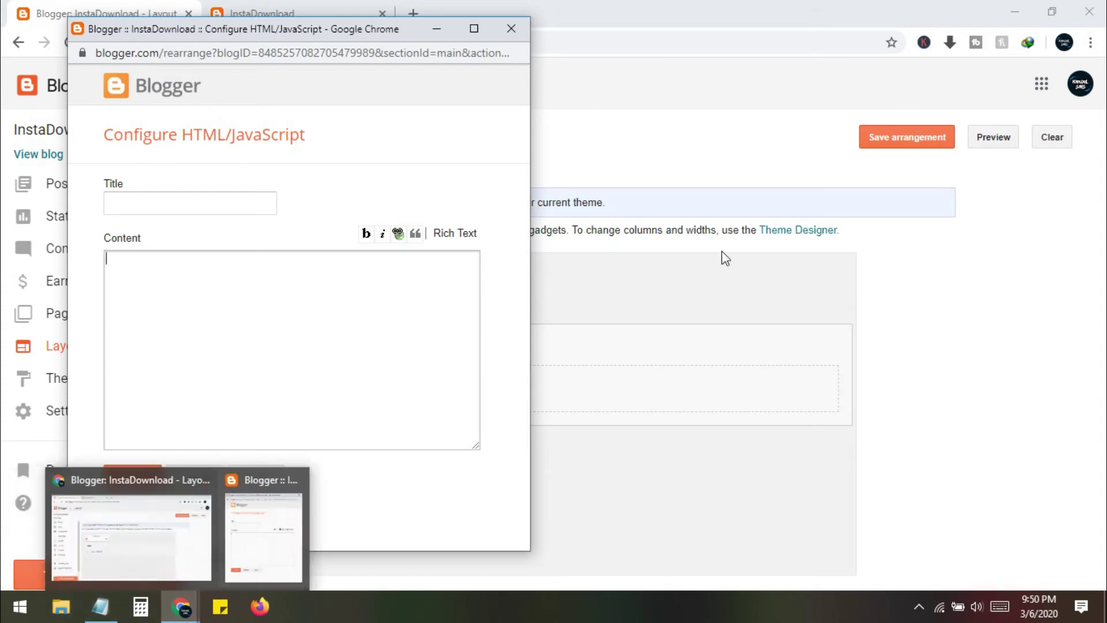
Minimize Blogger and Notepad, then open the Instagram Downloader desktop folder.
{"action": "left_click", "coordinate": [734, 142]}
{"action": "left_click", "coordinate": [1015, 12]}
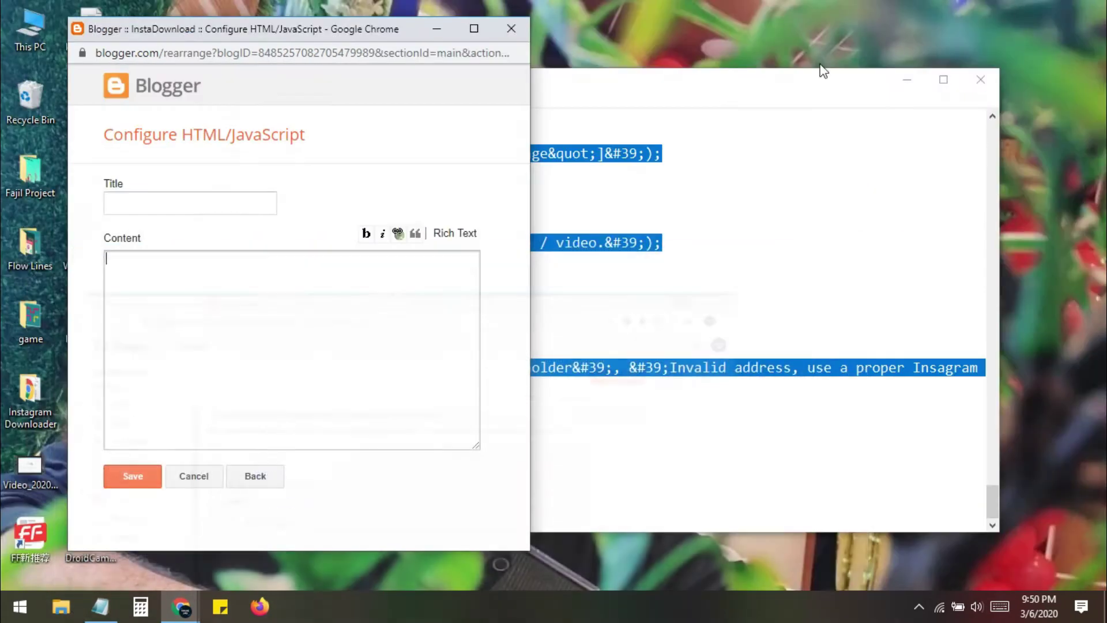
{"action": "left_click", "coordinate": [732, 251]}
{"action": "left_click", "coordinate": [906, 78]}
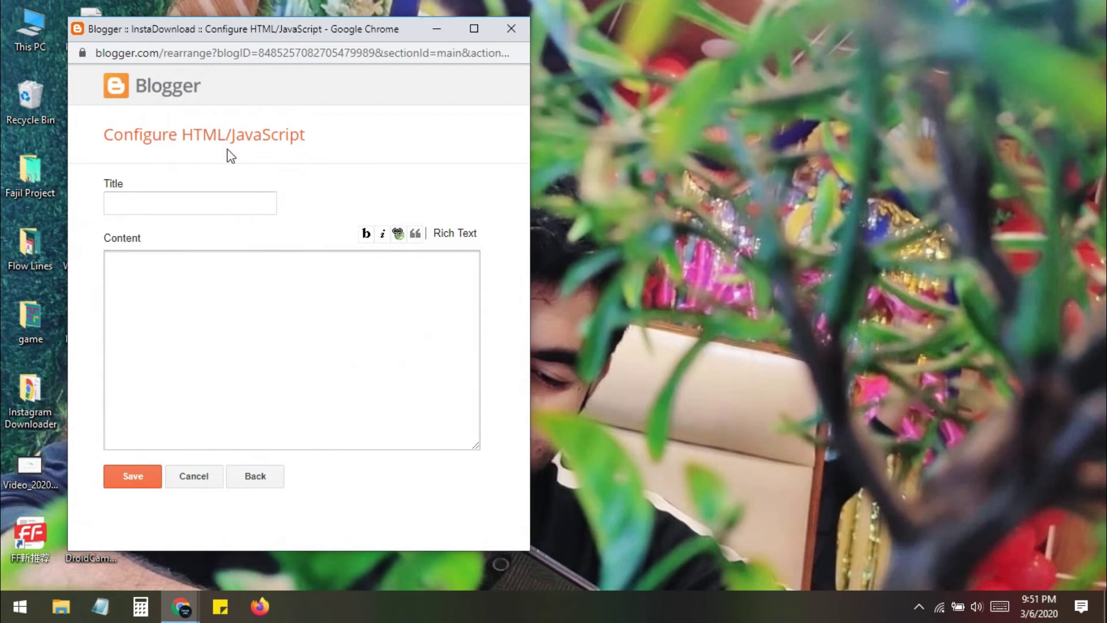
{"action": "double_click", "coordinate": [29, 399]}
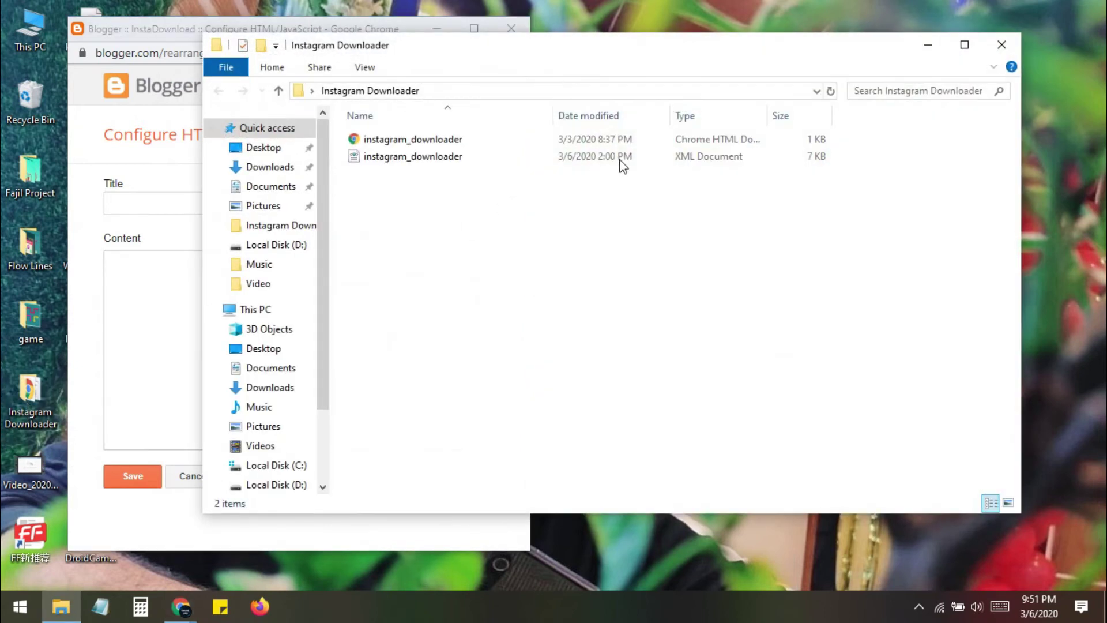
Open instagram_downloader.html in Sublime Text and copy all ten lines of markup.
{"action": "right_click", "coordinate": [415, 142]}
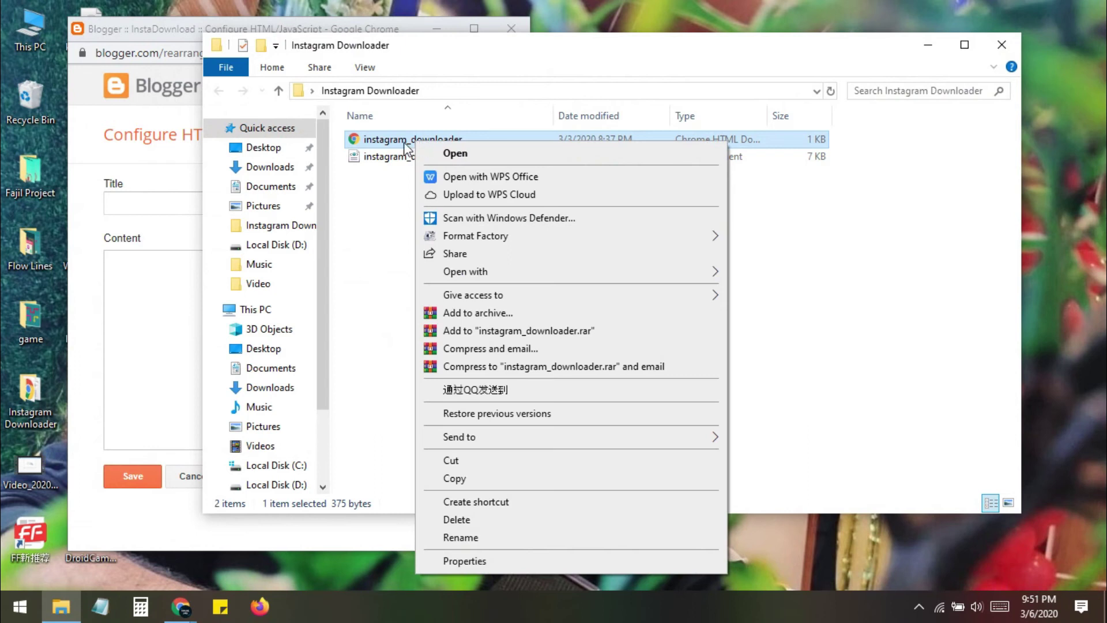
{"action": "mouse_move", "coordinate": [484, 271]}
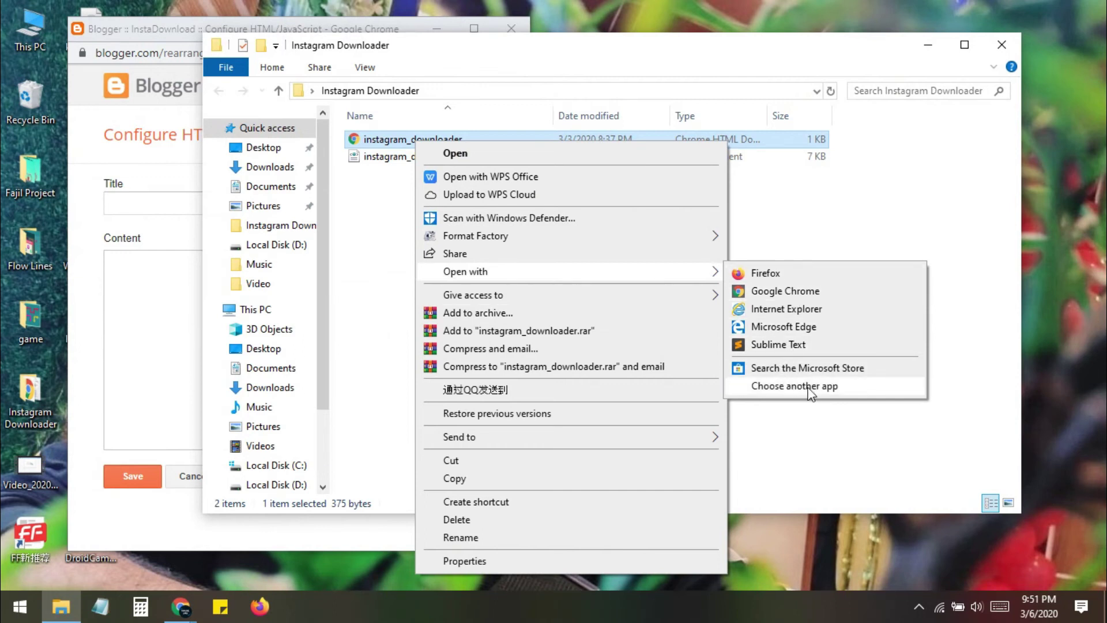
{"action": "left_click", "coordinate": [778, 346]}
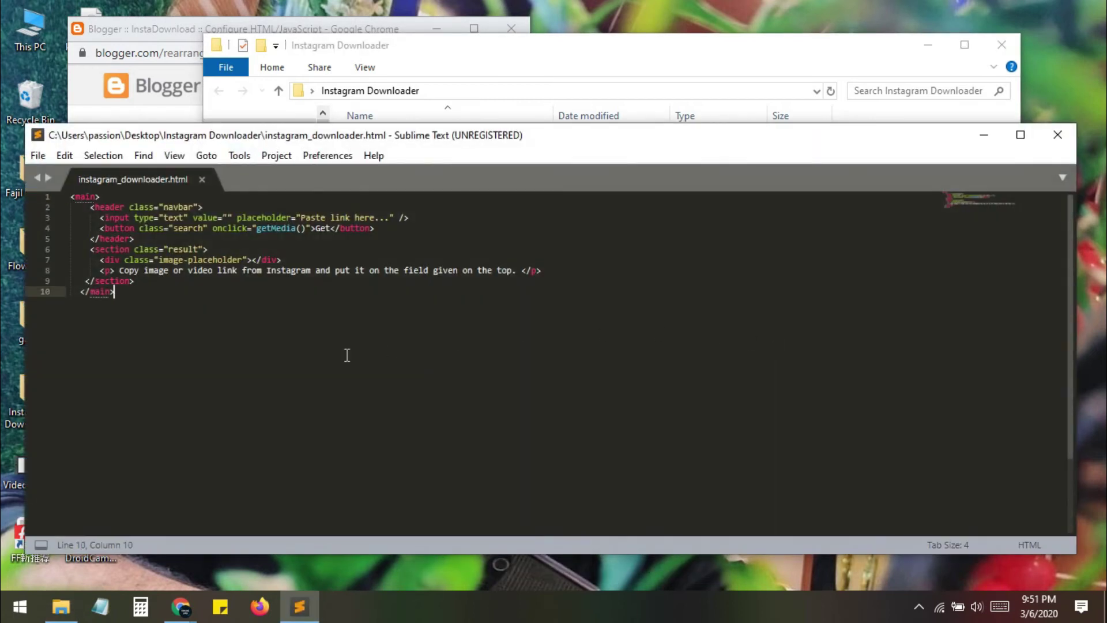
{"action": "mouse_move", "coordinate": [131, 302]}
{"action": "left_mouse_down"}
{"action": "mouse_move", "coordinate": [71, 259]}
{"action": "mouse_move", "coordinate": [70, 196]}
{"action": "left_mouse_up"}
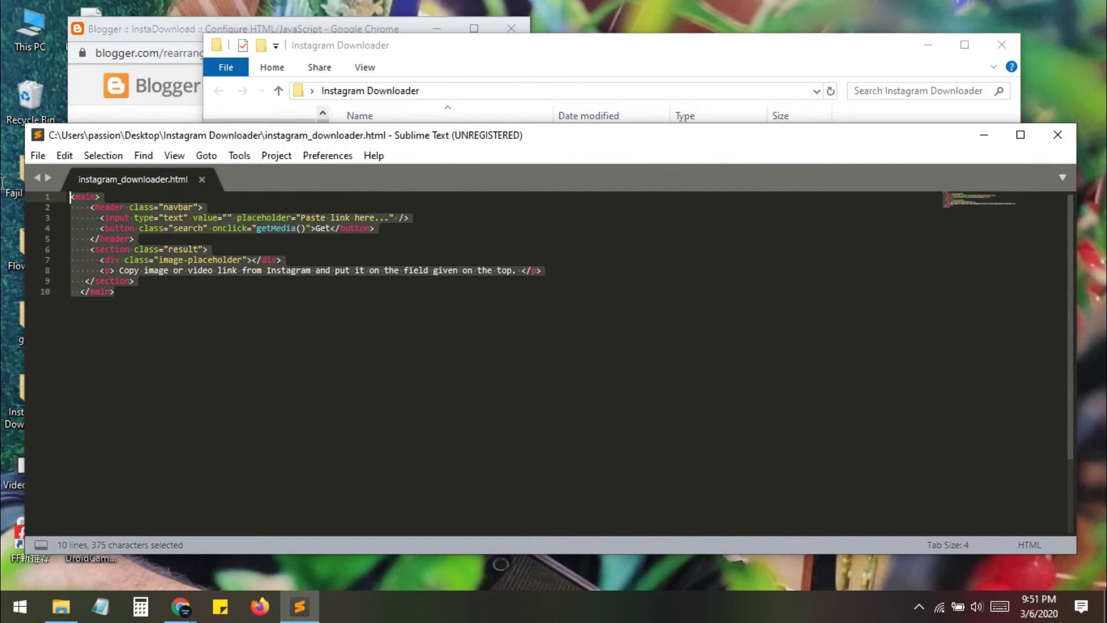
{"action": "right_click", "coordinate": [93, 209]}
{"action": "left_click", "coordinate": [142, 262]}
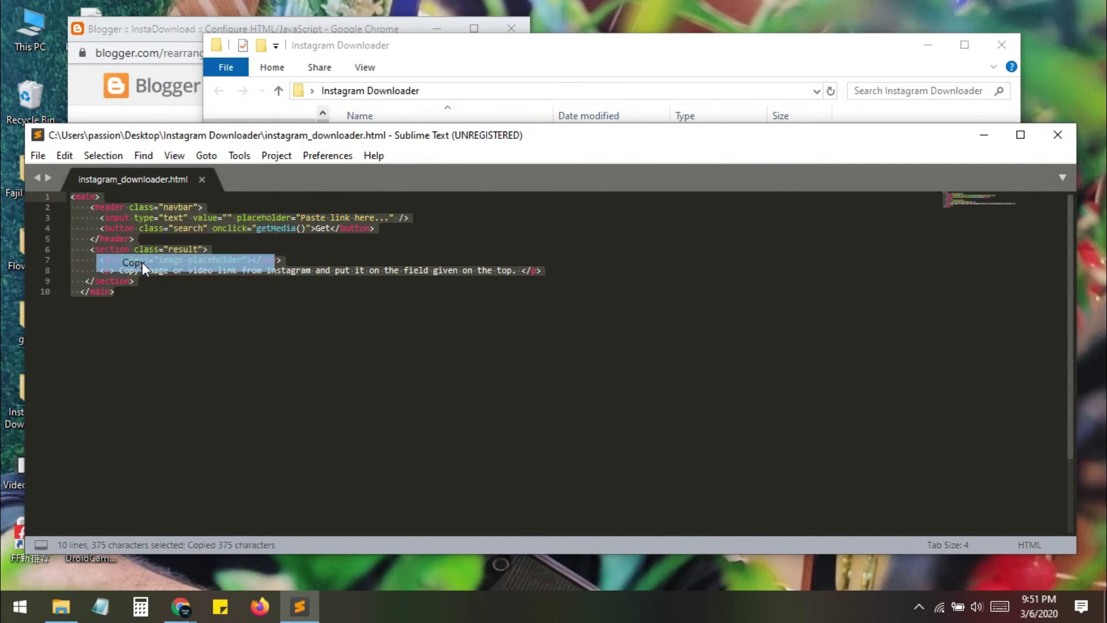
{"action": "left_click", "coordinate": [460, 62]}
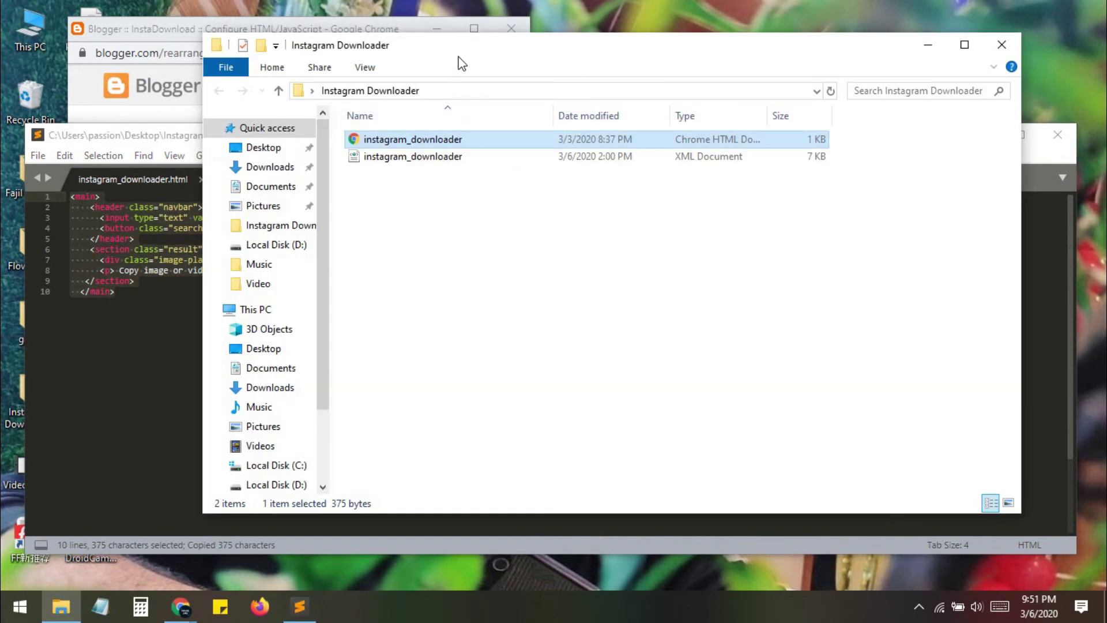
{"action": "left_click", "coordinate": [291, 29]}
Paste the downloader HTML into the gadget's Content box and save the gadget.
{"action": "right_click", "coordinate": [228, 276]}
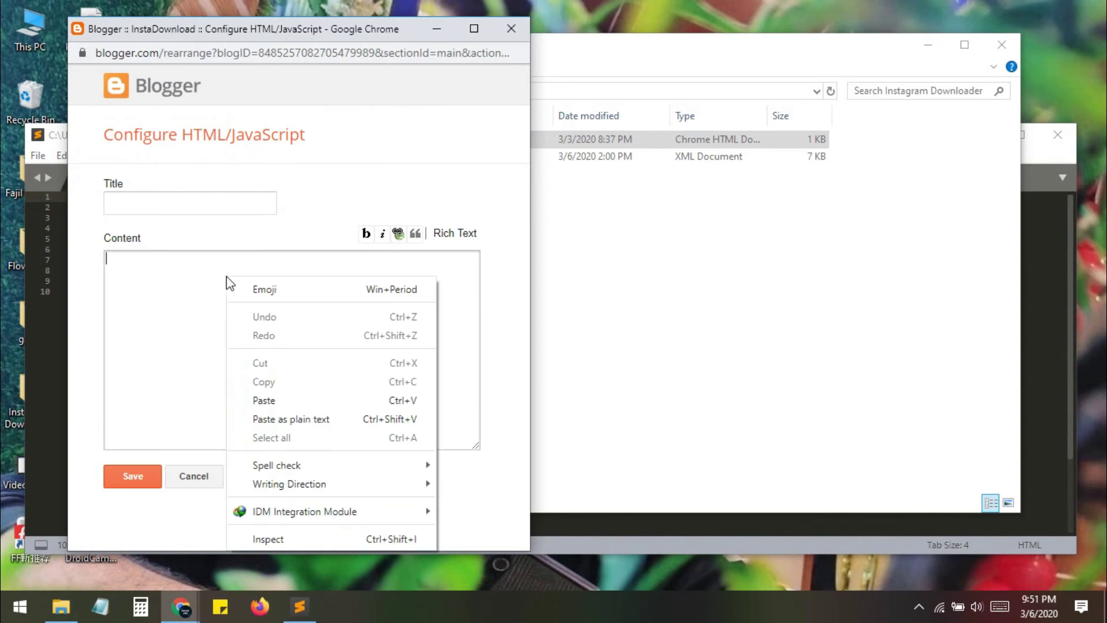
{"action": "left_click", "coordinate": [279, 393]}
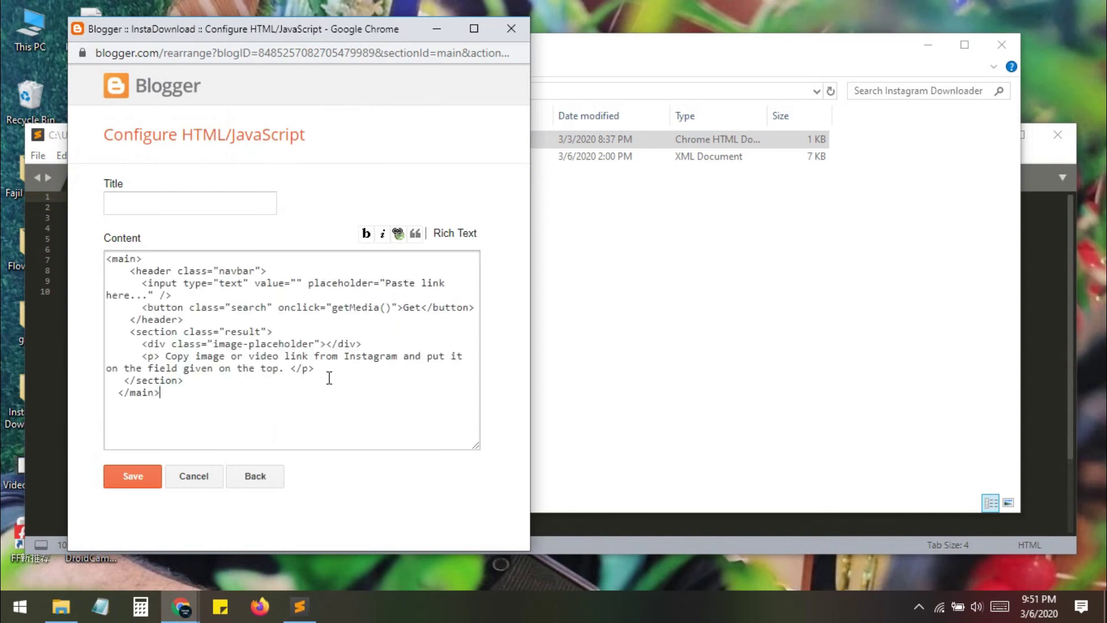
{"action": "left_click", "coordinate": [135, 482]}
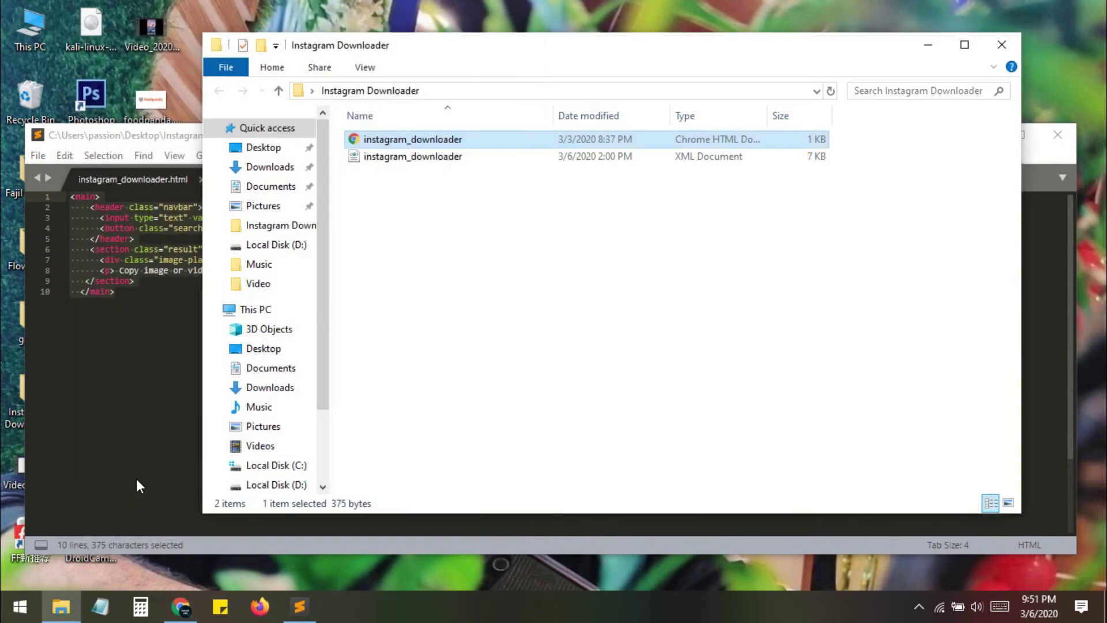
Save the layout arrangement and view the updated live InstaDownload blog.
{"action": "left_click", "coordinate": [180, 605]}
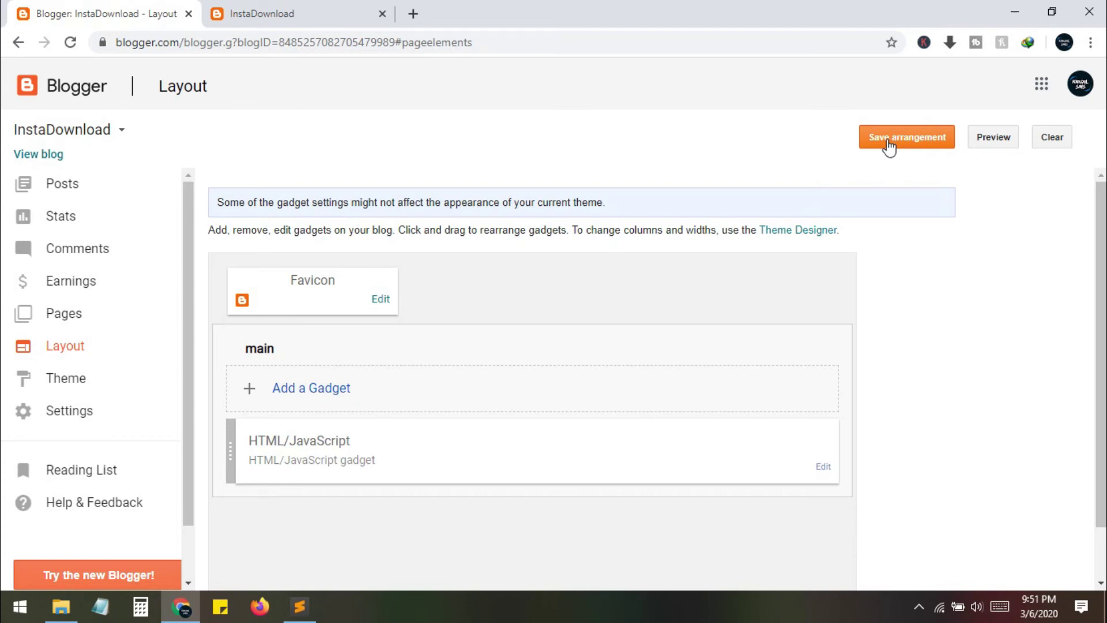
{"action": "left_click", "coordinate": [921, 145]}
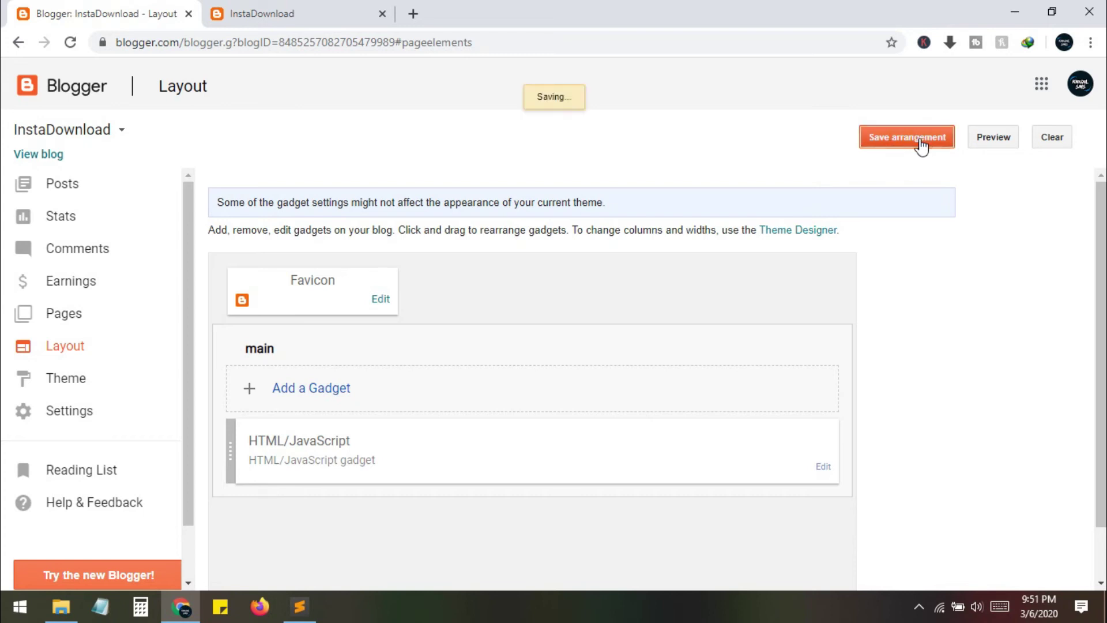
{"action": "left_click", "coordinate": [44, 156]}
{"action": "middle_click", "coordinate": [260, 10]}
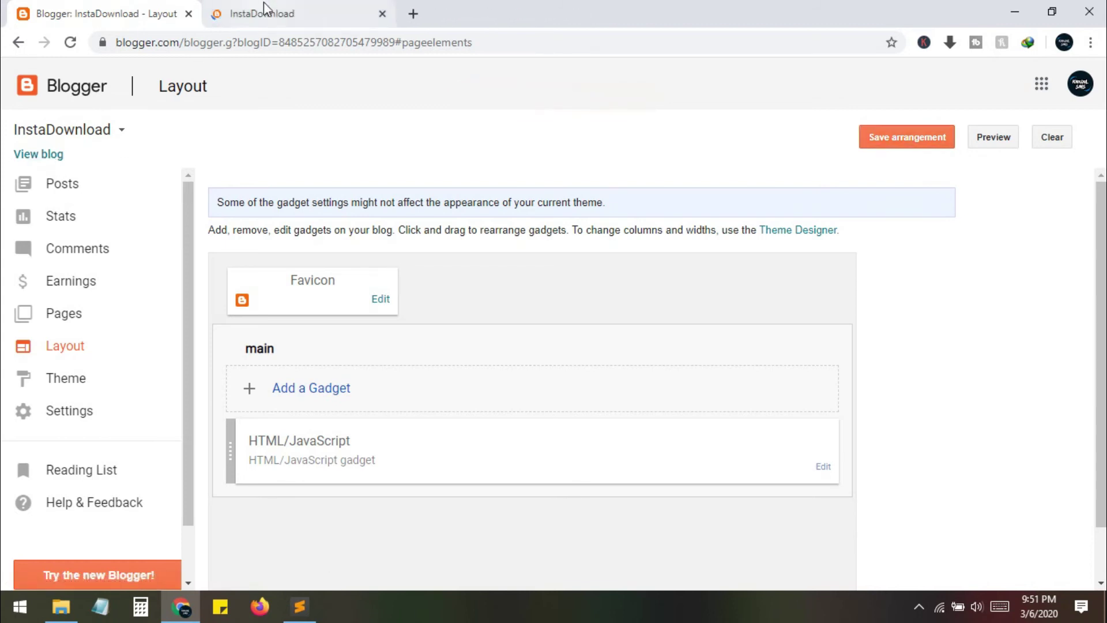
{"action": "left_click", "coordinate": [266, 11]}
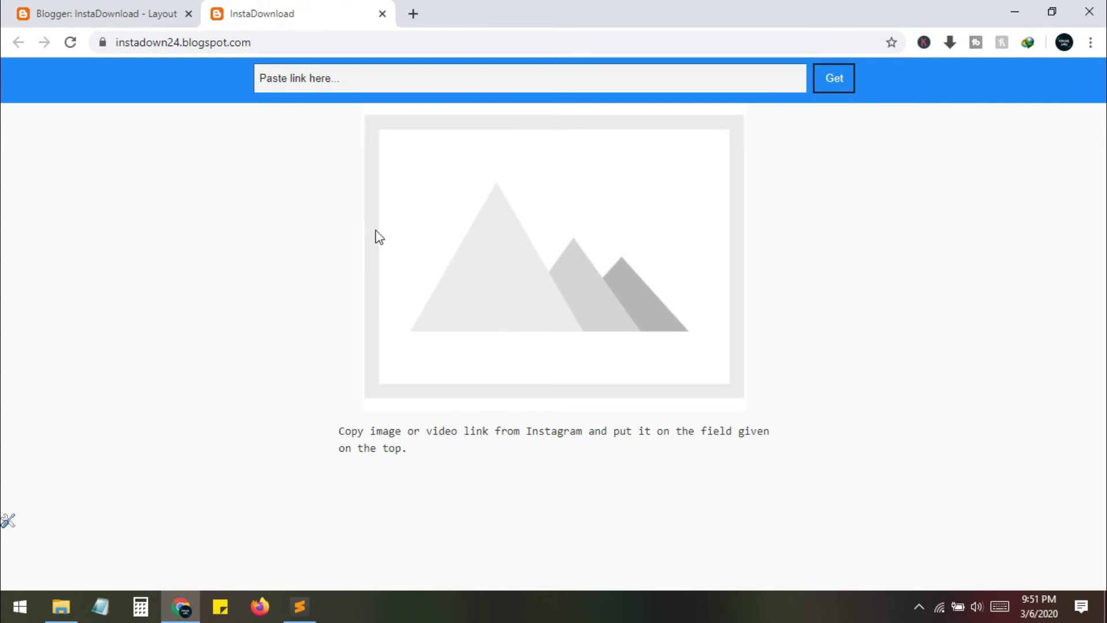
Search Google for 'instagram' in a new tab and open Instagram in a background tab.
{"action": "left_click", "coordinate": [414, 13]}
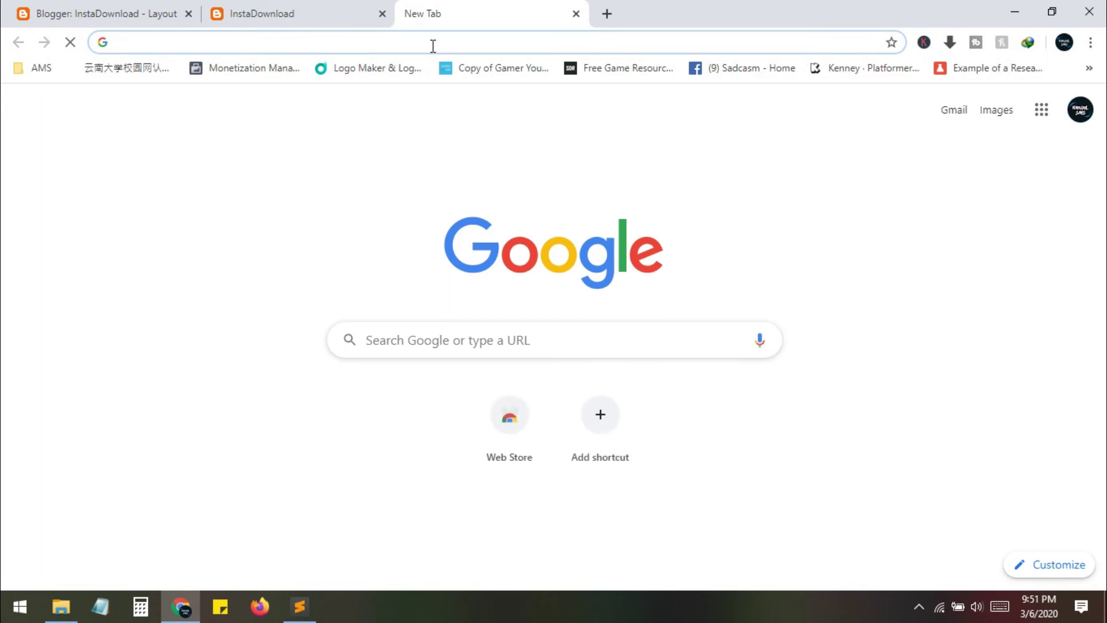
{"action": "type", "text": "instagram"}
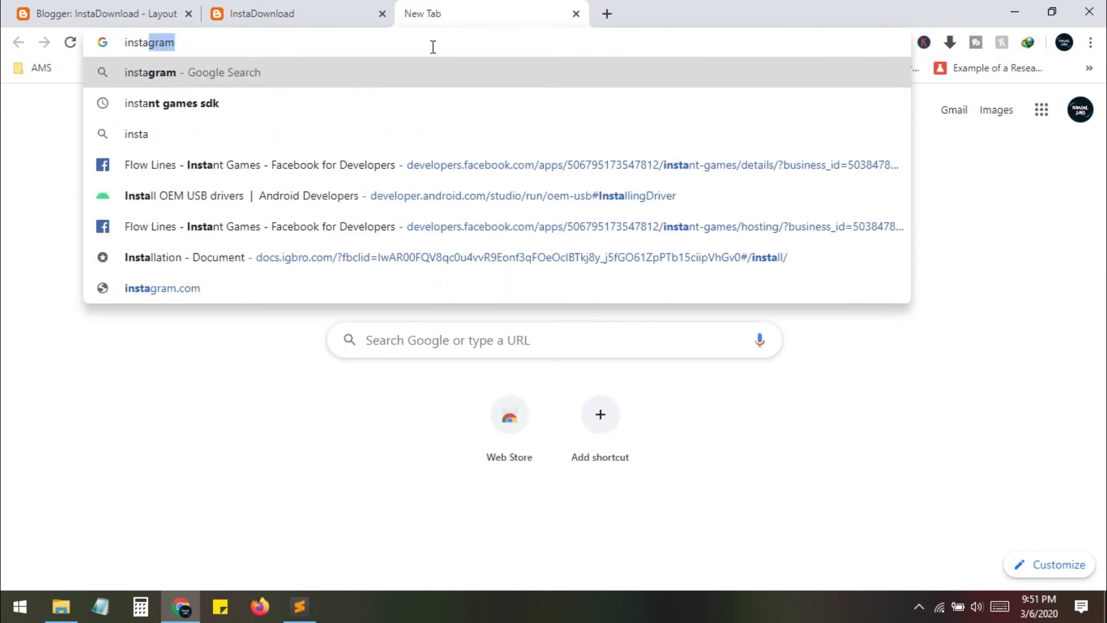
{"action": "key", "text": "Return"}
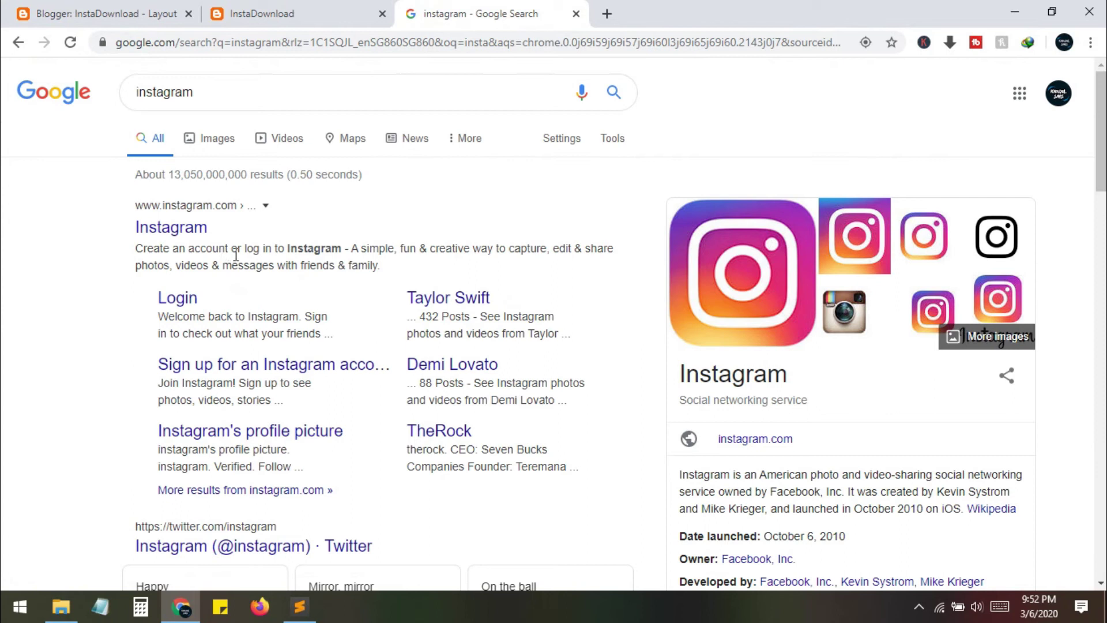
{"action": "middle_click", "coordinate": [183, 236]}
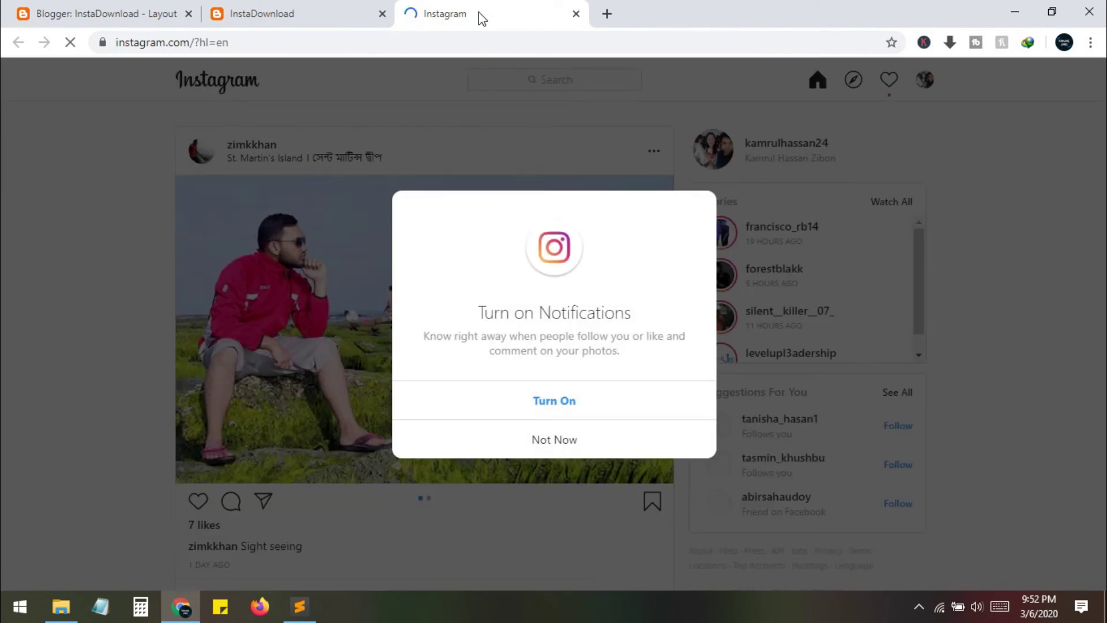
Dismiss the notifications prompt, play the beach video, copy its link, and return to InstaDownload.
{"action": "left_click", "coordinate": [576, 439]}
{"action": "scroll", "coordinate": [570, 427], "scroll_direction": "down", "scroll_amount": 5}
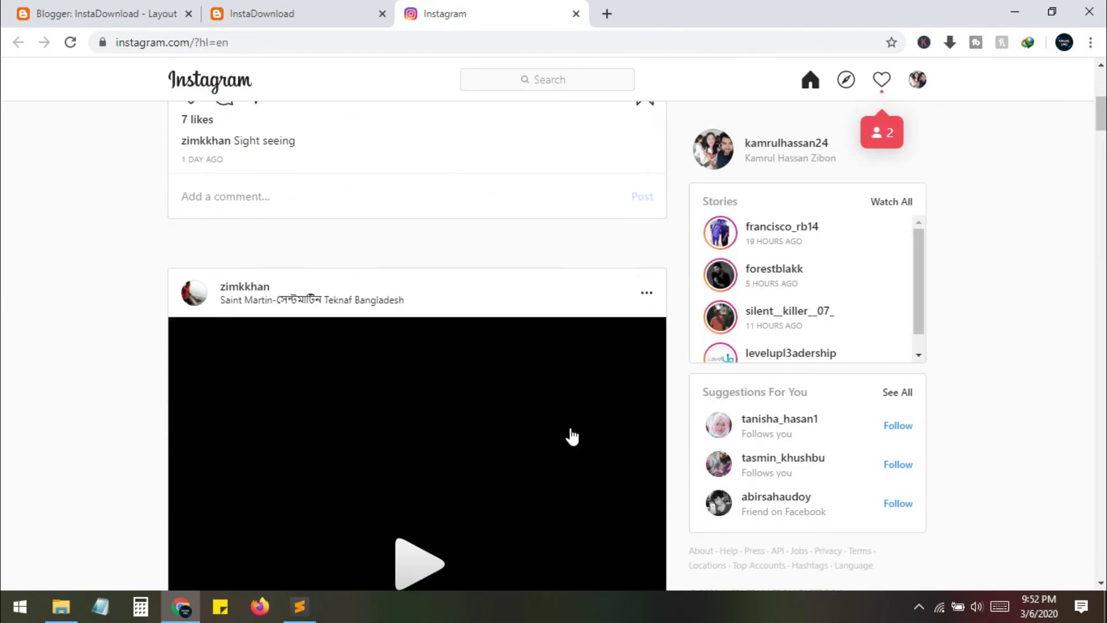
{"action": "scroll", "coordinate": [571, 432], "scroll_direction": "down", "scroll_amount": 2}
{"action": "scroll", "coordinate": [571, 436], "scroll_direction": "up", "scroll_amount": 2}
{"action": "scroll", "coordinate": [571, 434], "scroll_direction": "down", "scroll_amount": 1}
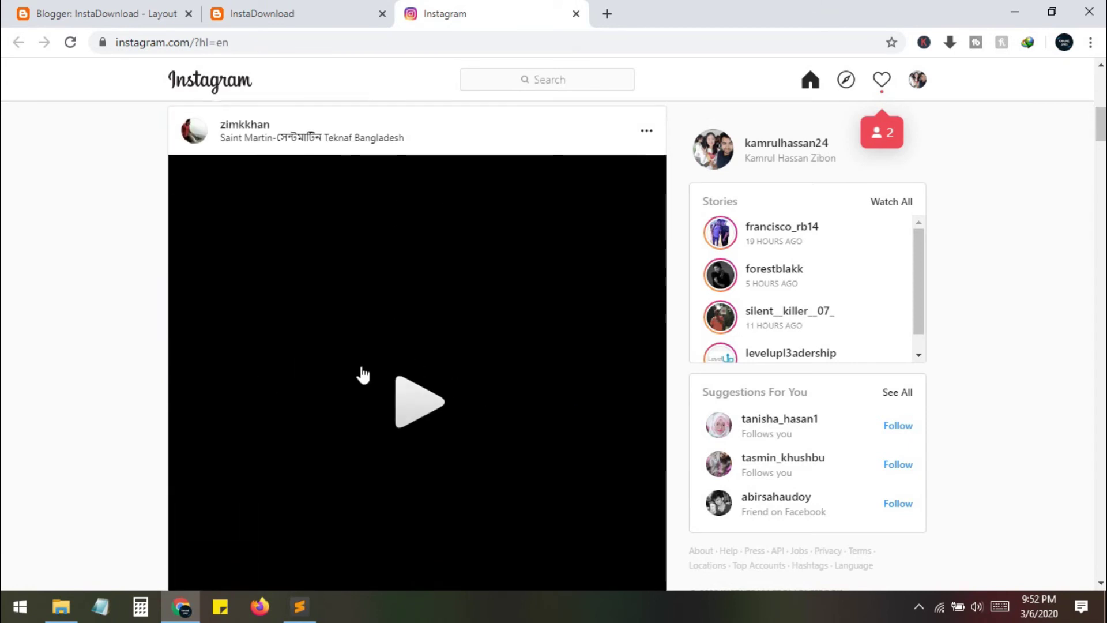
{"action": "left_click", "coordinate": [423, 413]}
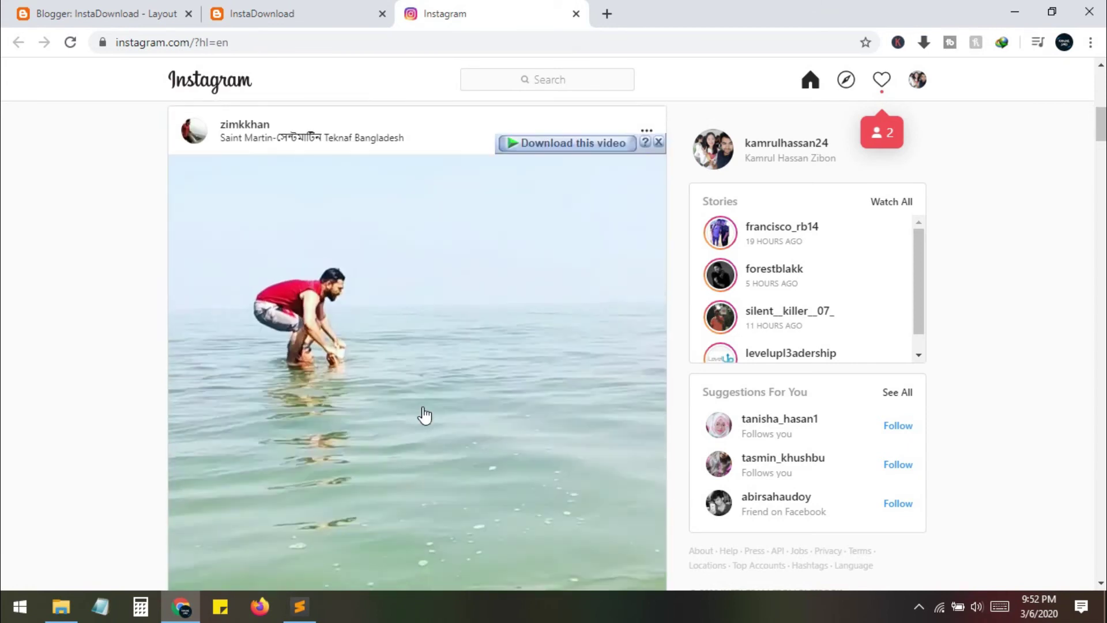
{"action": "scroll", "coordinate": [388, 403], "scroll_direction": "down", "scroll_amount": 2}
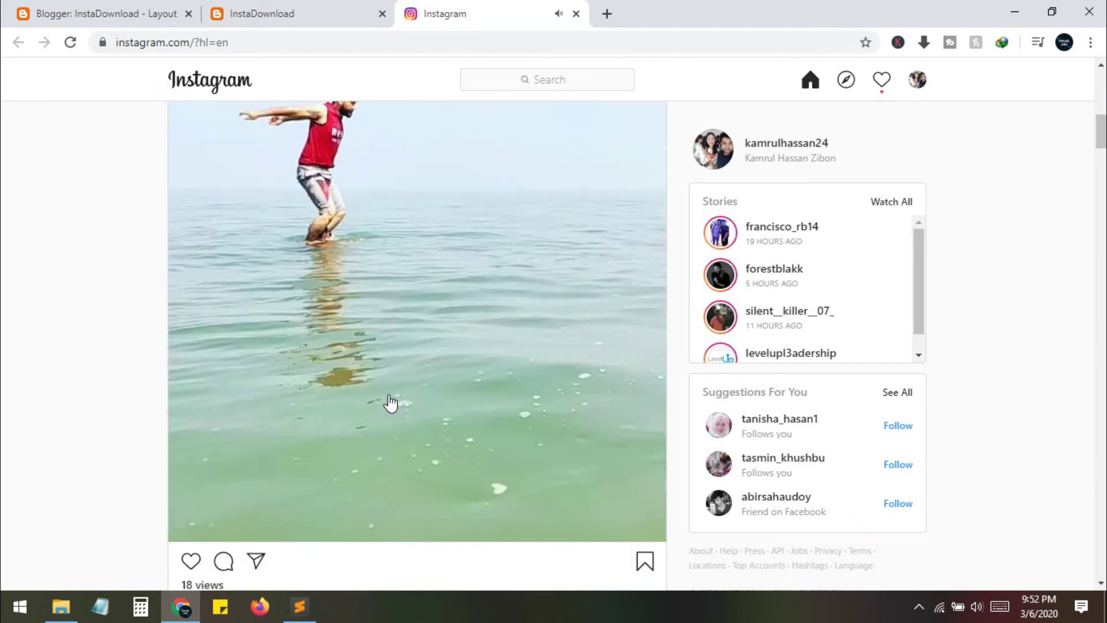
{"action": "scroll", "coordinate": [294, 459], "scroll_direction": "up", "scroll_amount": 2}
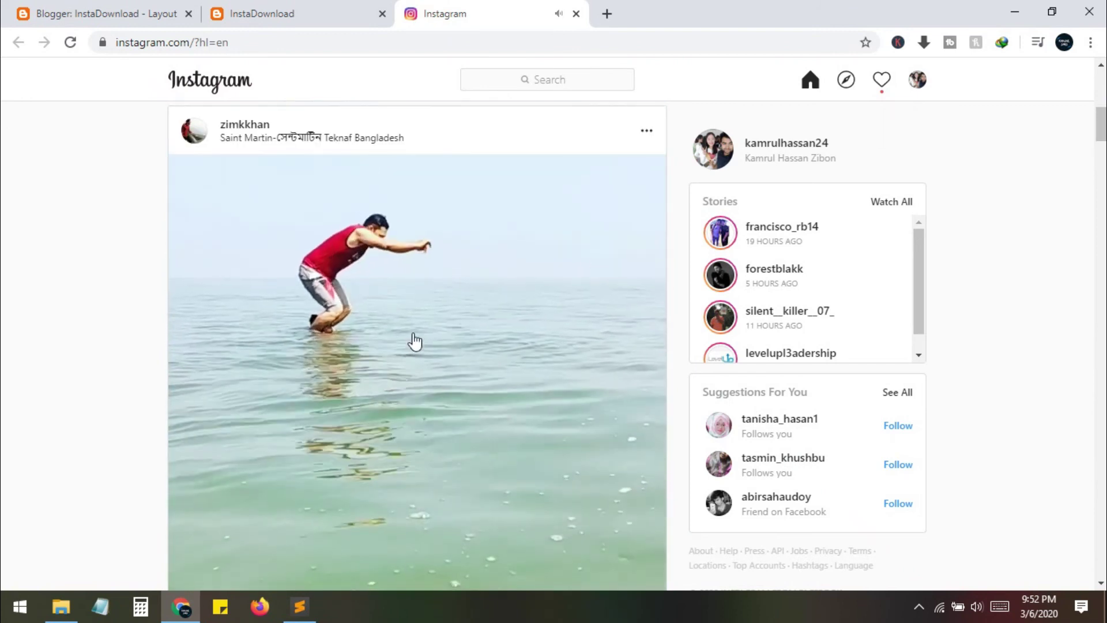
{"action": "left_click", "coordinate": [647, 133]}
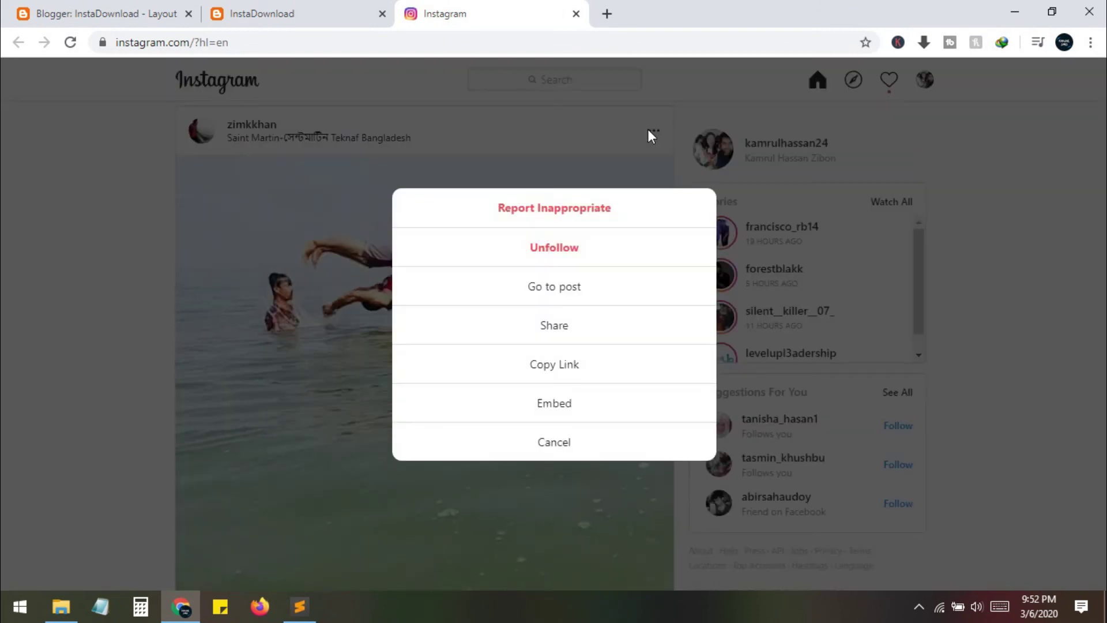
{"action": "left_click", "coordinate": [554, 365]}
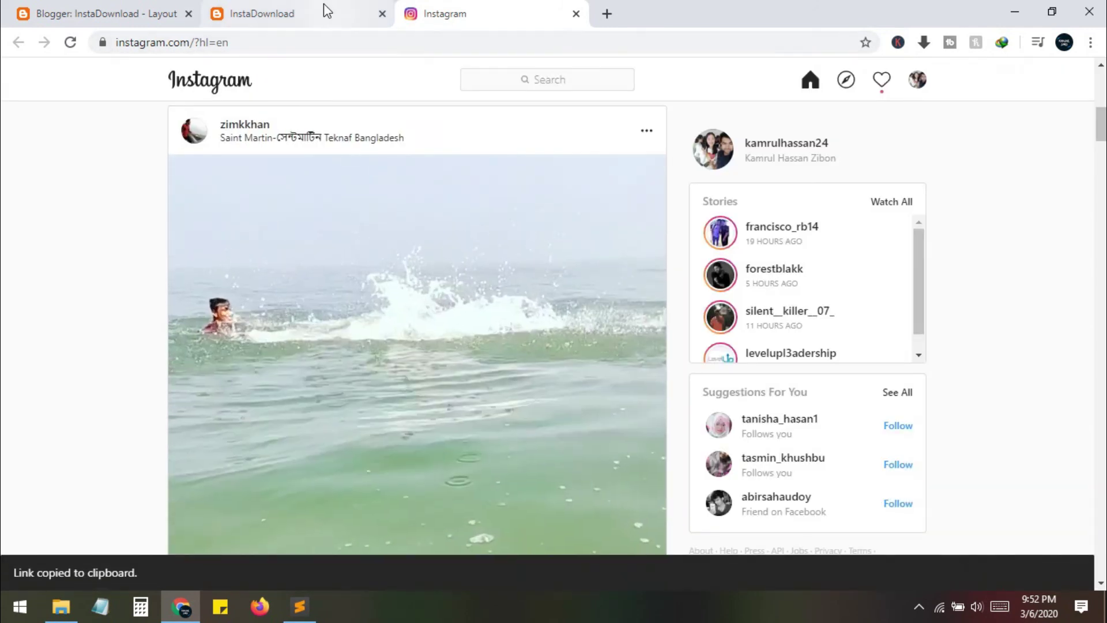
{"action": "left_click", "coordinate": [323, 4]}
Paste the copied Instagram link into the InstaDownload box and fetch the video with Get.
{"action": "middle_click", "coordinate": [472, 4]}
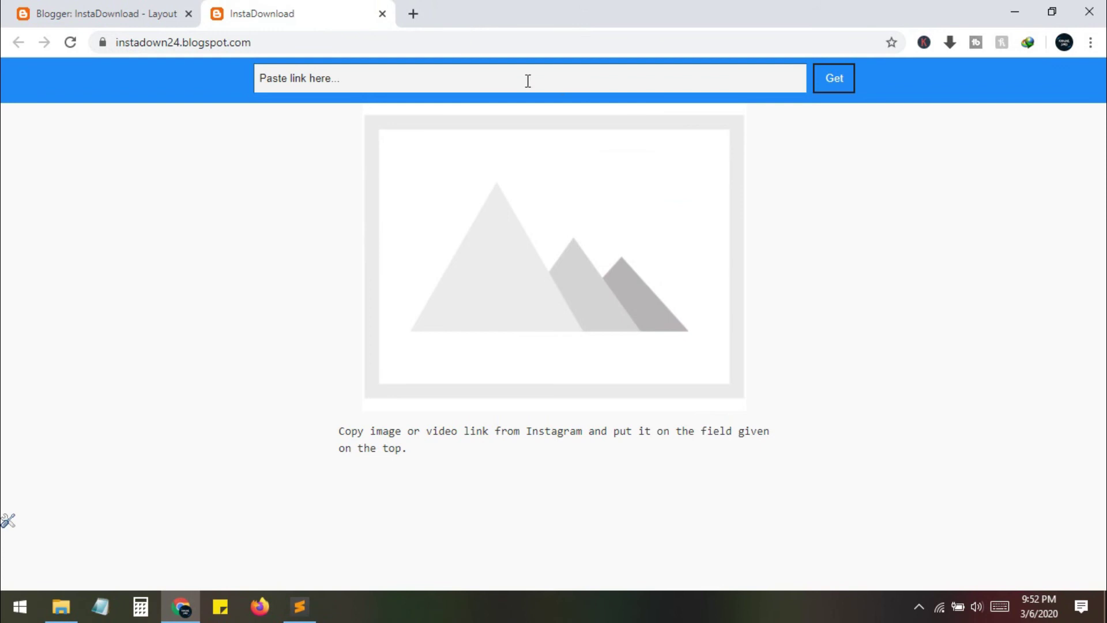
{"action": "right_click", "coordinate": [492, 75]}
{"action": "left_click", "coordinate": [578, 196]}
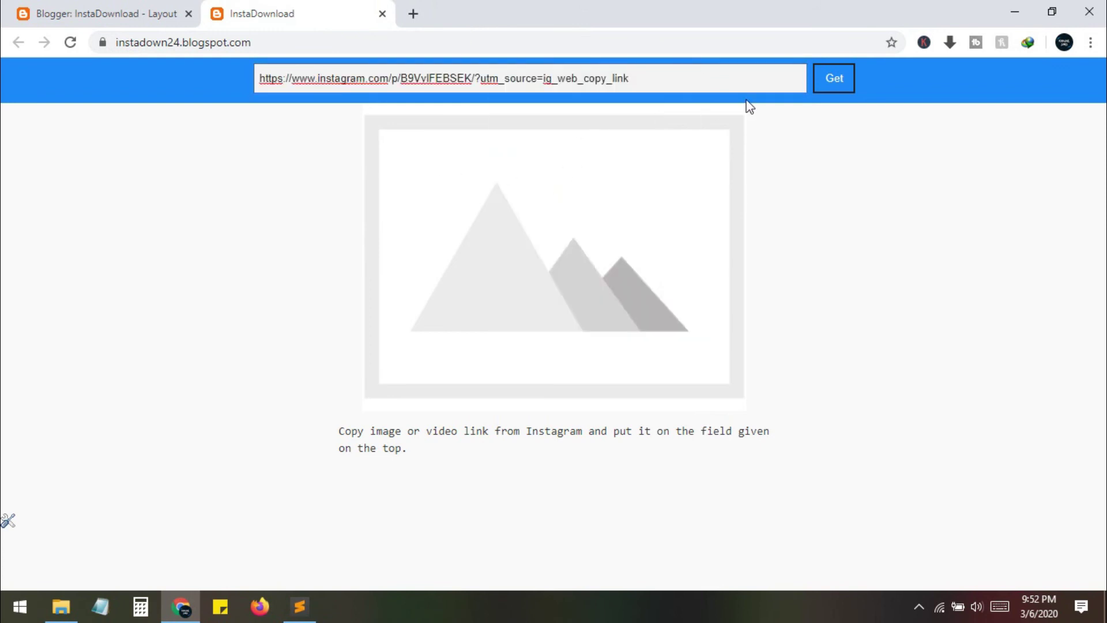
{"action": "left_click", "coordinate": [835, 83]}
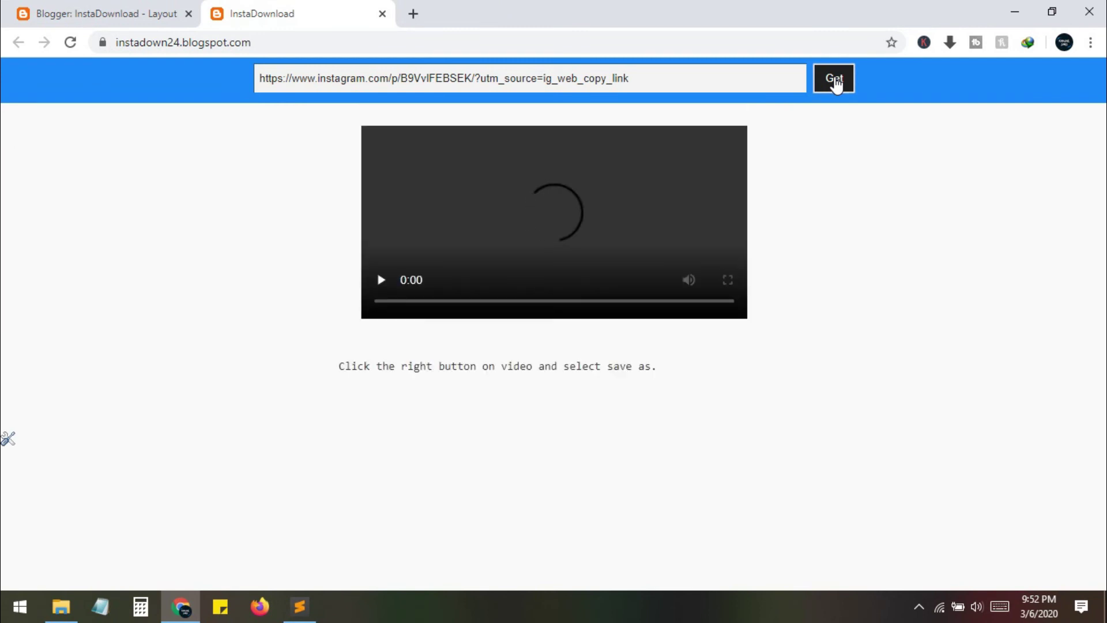
Pause the loaded beach video and download it as an .mp4.
{"action": "left_click", "coordinate": [372, 473]}
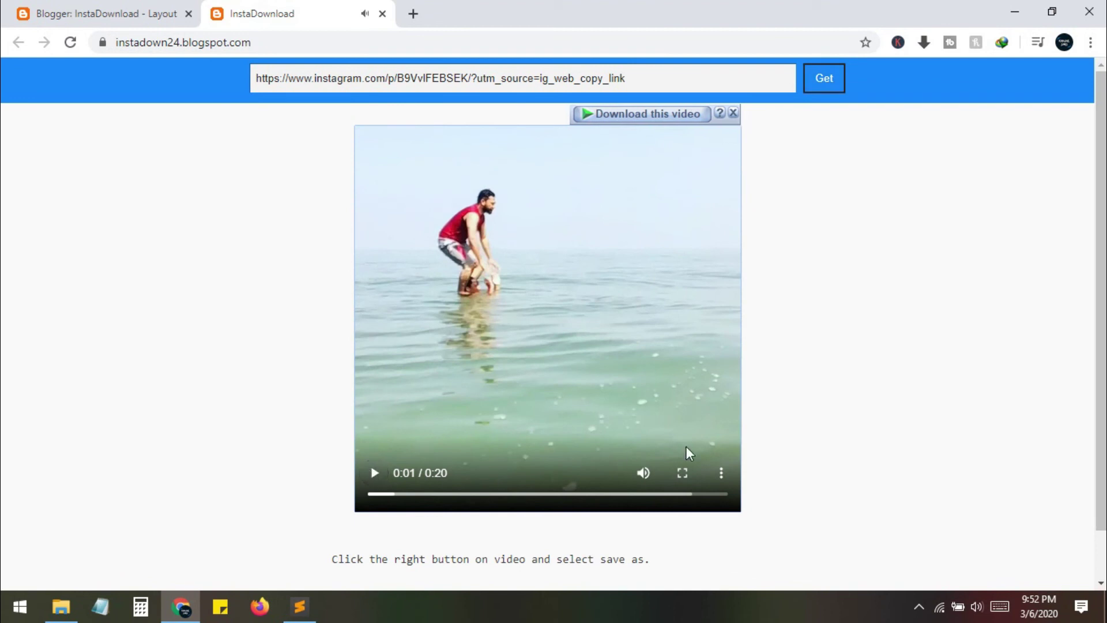
{"action": "left_click", "coordinate": [719, 474]}
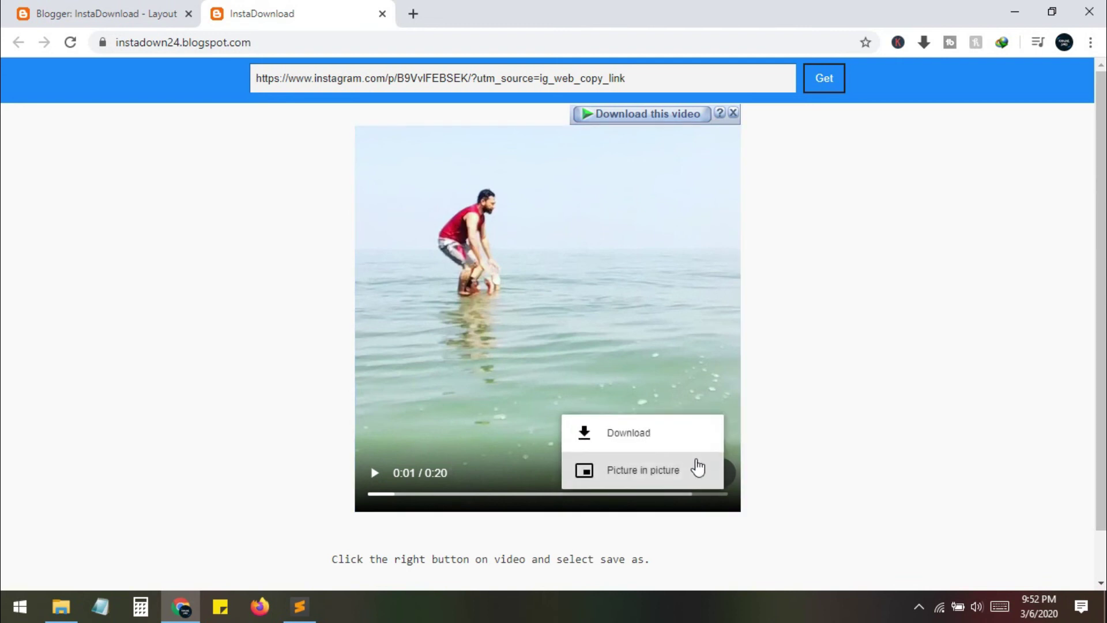
{"action": "left_click", "coordinate": [613, 435]}
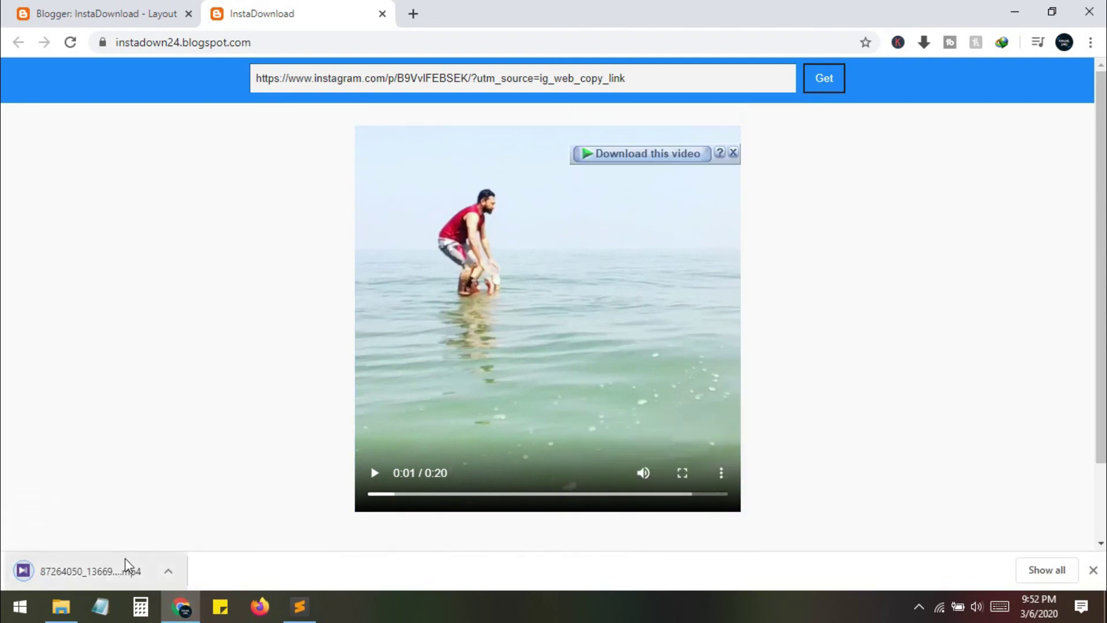
Play the downloaded beach .mp4 in KMPlayer, dismiss its update prompt, pause it, and close the player.
{"action": "left_click", "coordinate": [89, 573]}
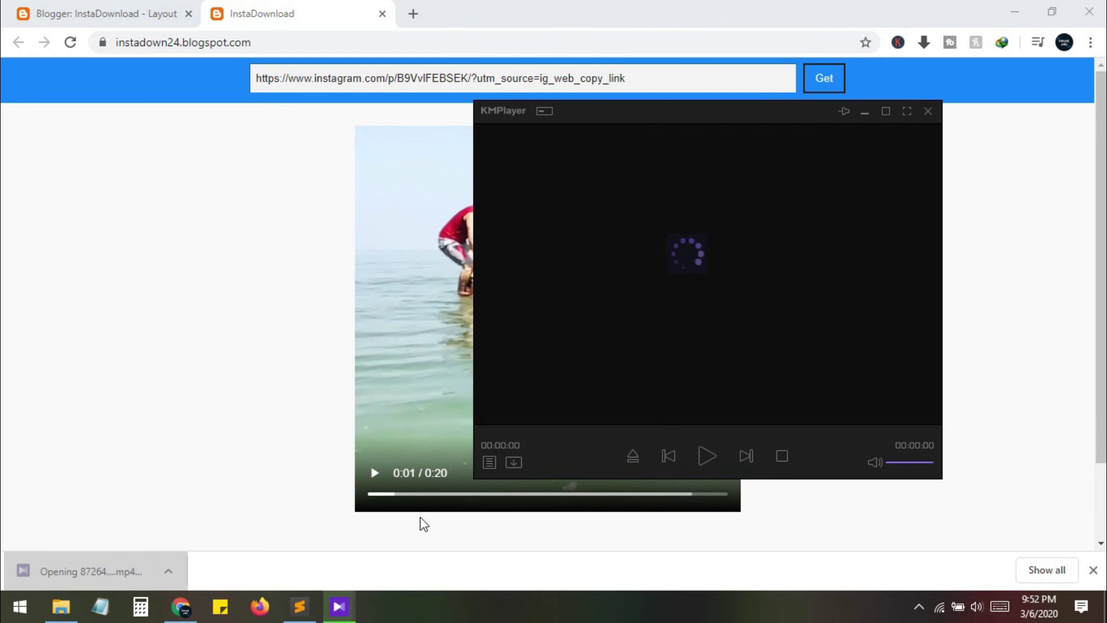
{"action": "left_click", "coordinate": [440, 515]}
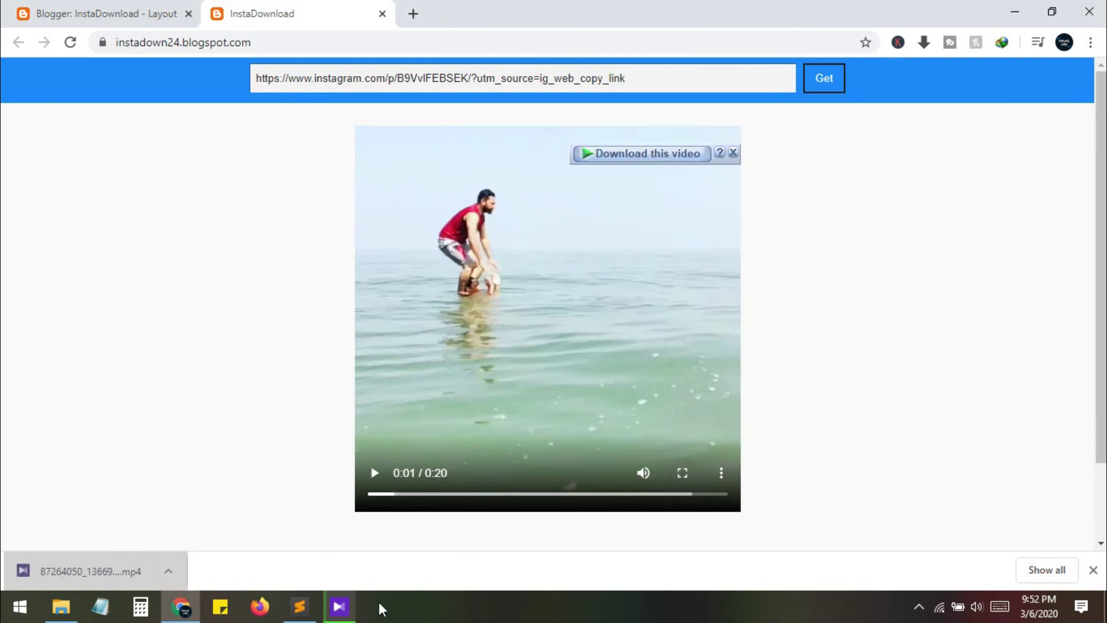
{"action": "left_click", "coordinate": [338, 607]}
{"action": "left_click", "coordinate": [852, 382]}
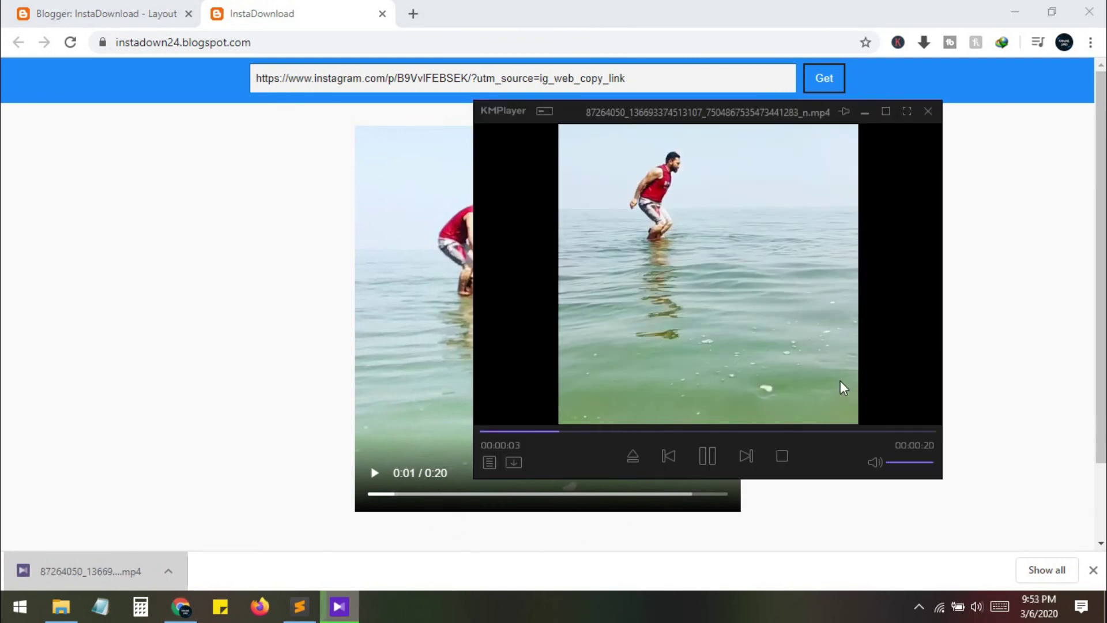
{"action": "left_click", "coordinate": [715, 454]}
{"action": "left_click", "coordinate": [927, 111]}
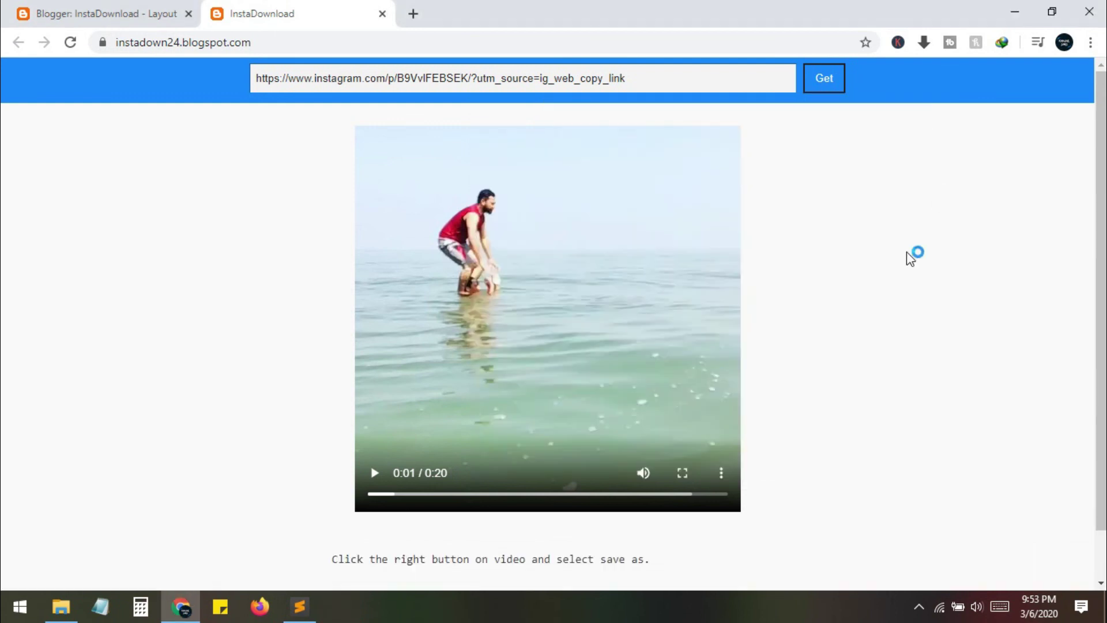